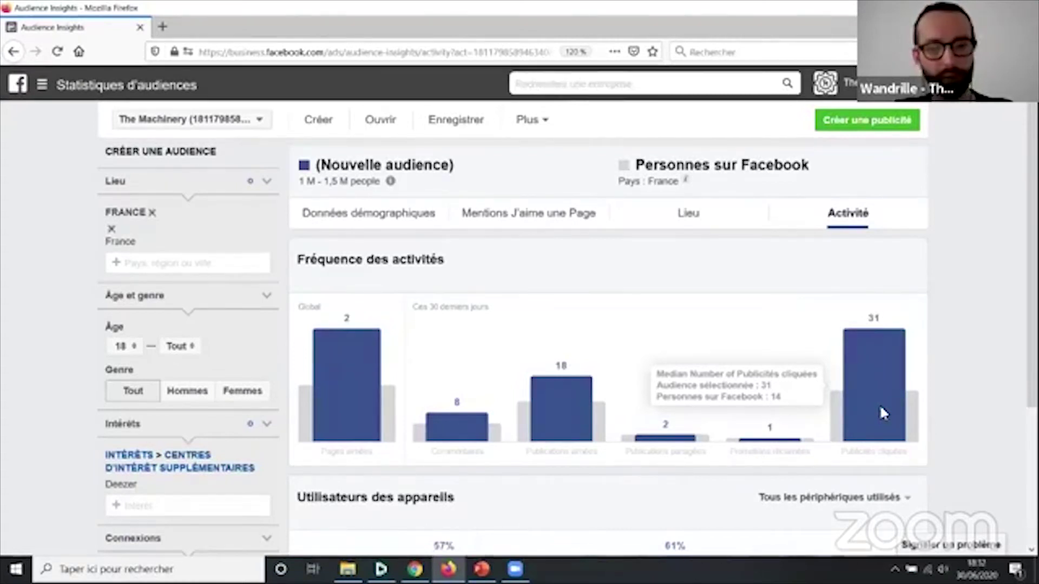
# Examine the activity frequency and device usage charts of the Deezer interest audience.
pyautogui.scroll(-3, 798, 394)
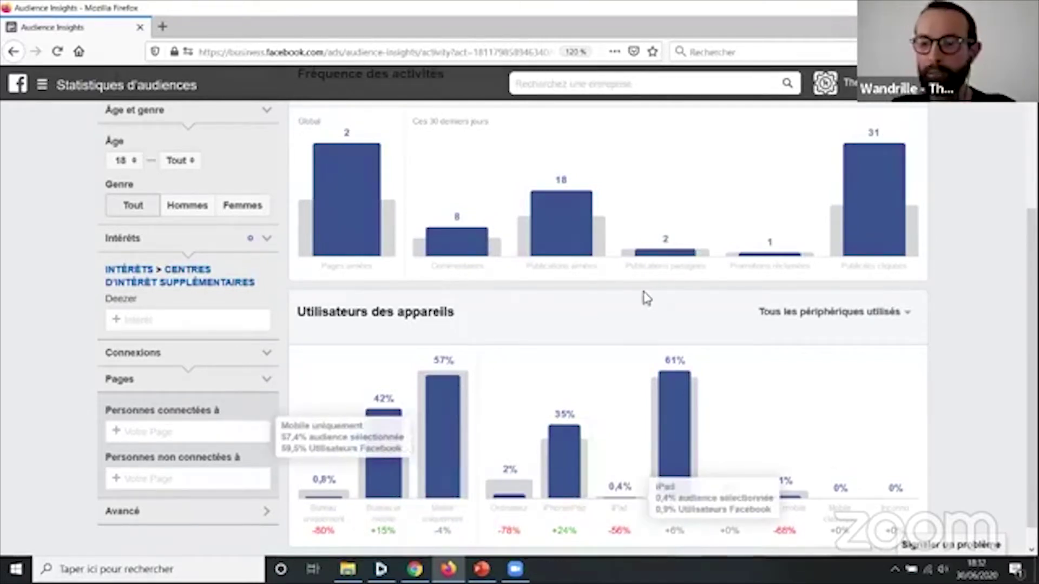
pyautogui.scroll(3, 649, 273)
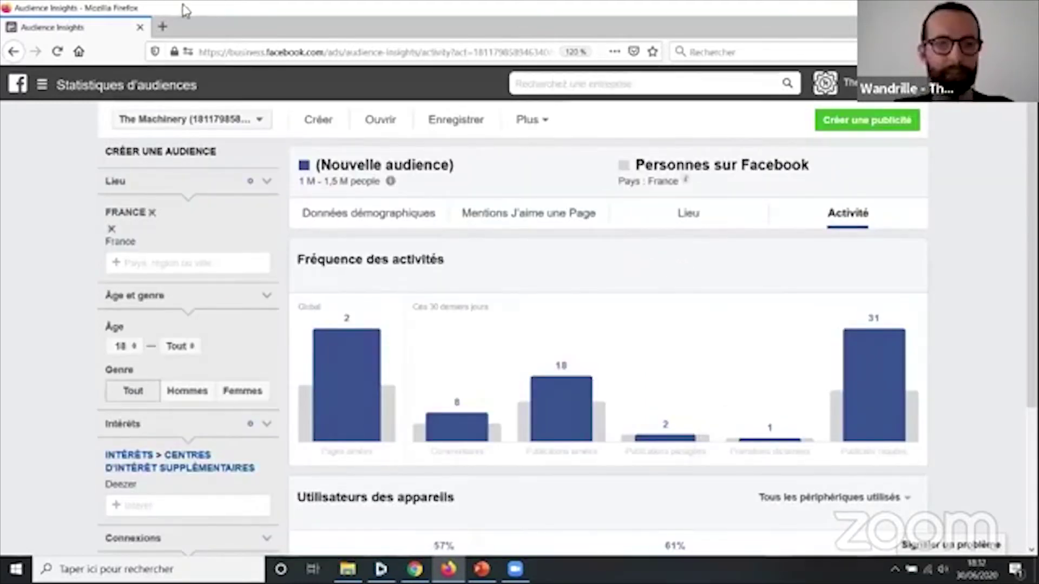
# Switch to the Segmentation _ Personas spreadsheet in Chrome and review the Trendy-design, Learning-listener and Tech persona blocks.
pyautogui.click(415, 569)
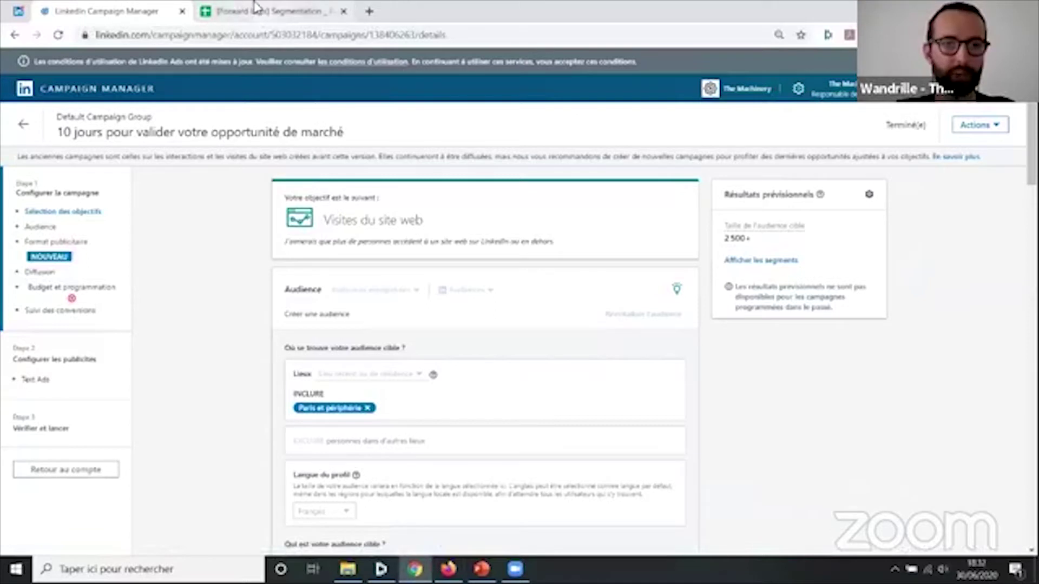
pyautogui.hotkey('ctrl', 'Tab')
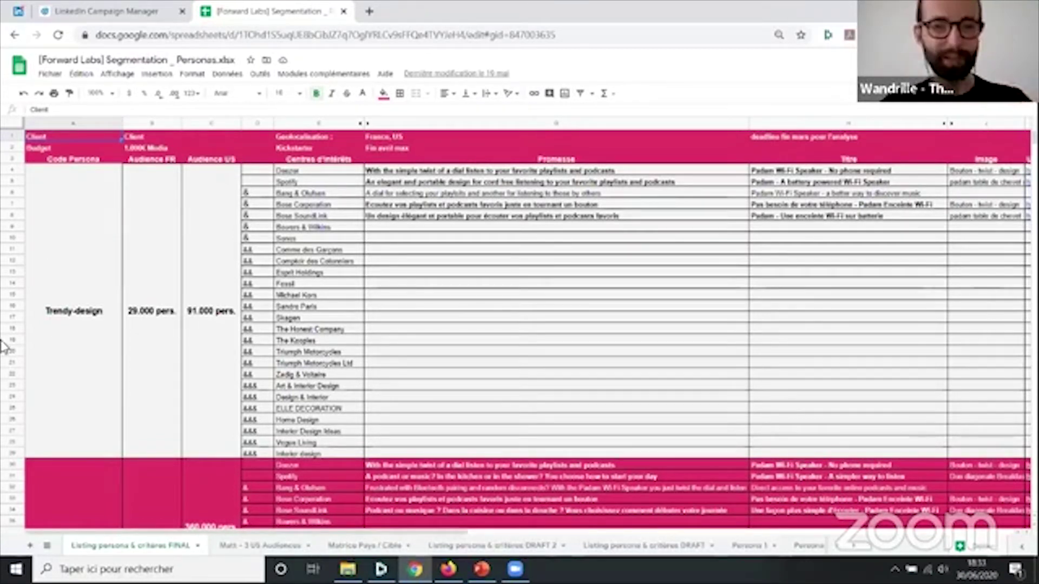
pyautogui.scroll(-5, 97, 314)
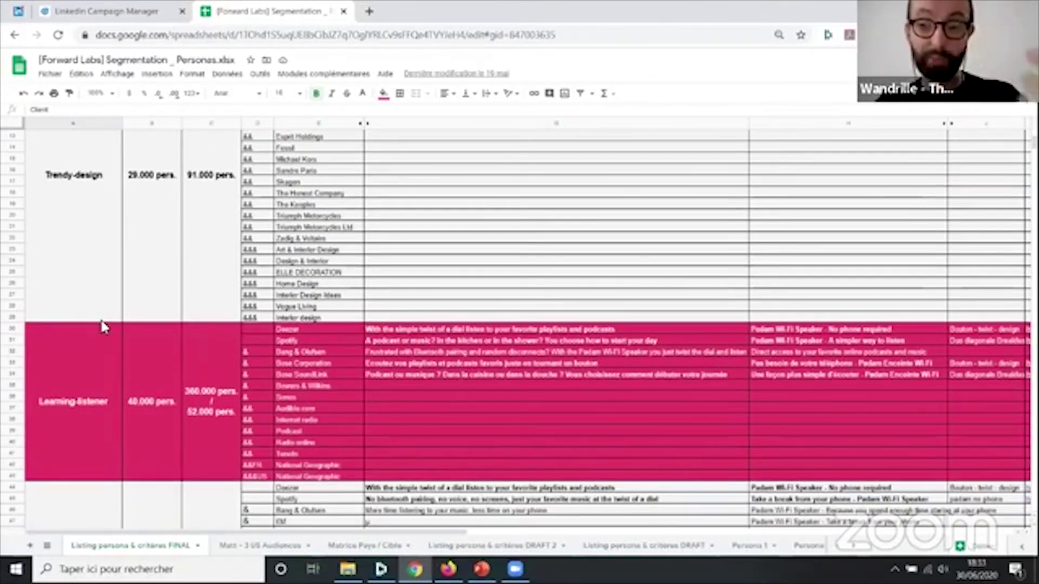
pyautogui.scroll(-1, 105, 319)
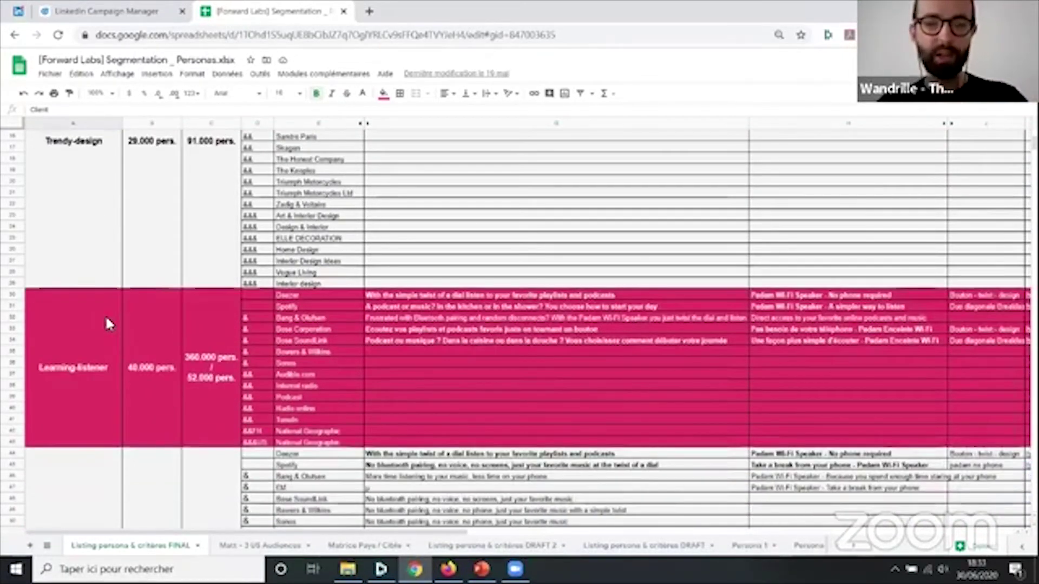
pyautogui.scroll(-5, 107, 323)
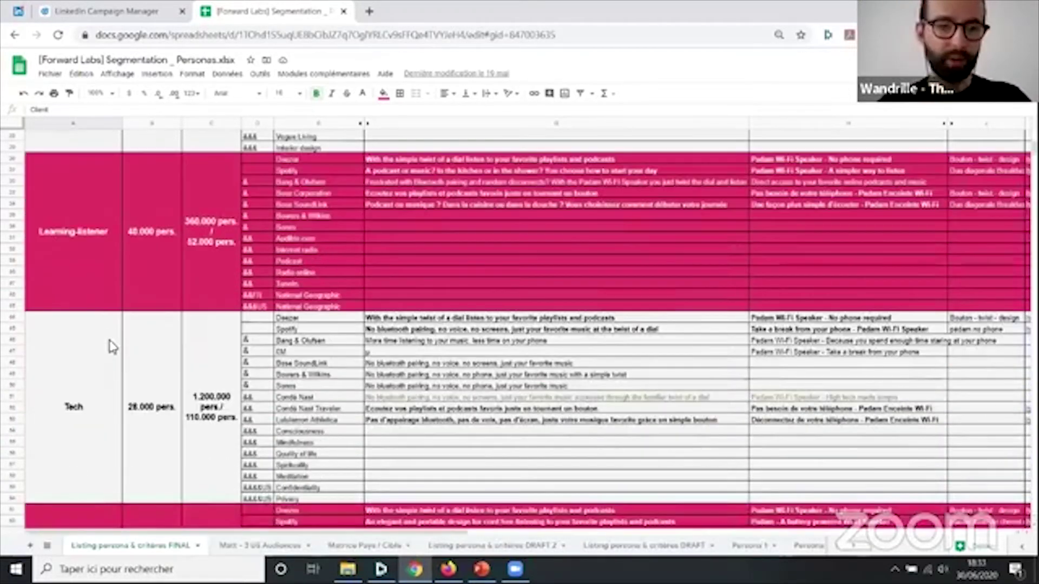
pyautogui.scroll(-1, 105, 351)
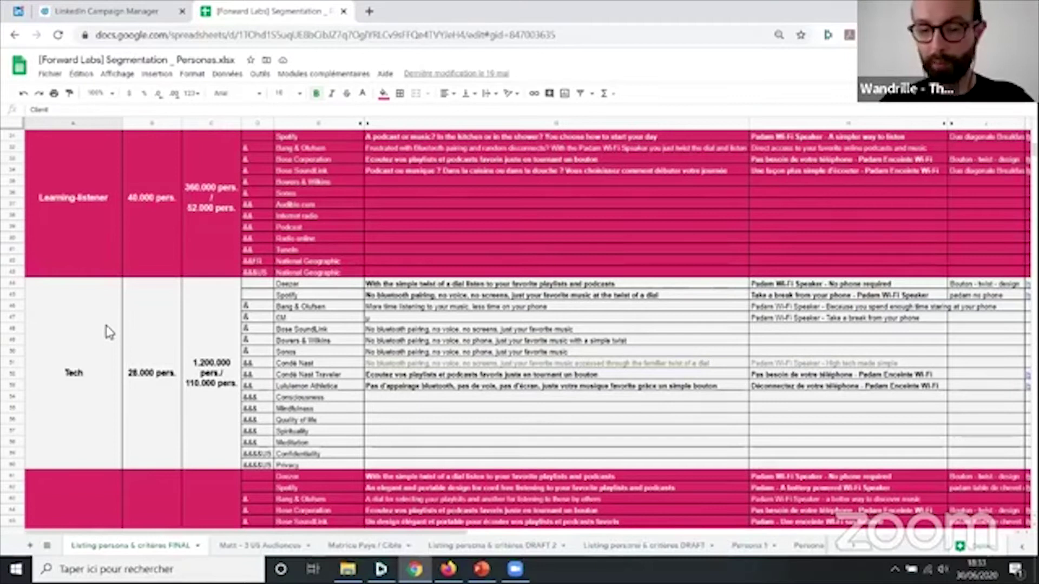
pyautogui.scroll(8, 108, 331)
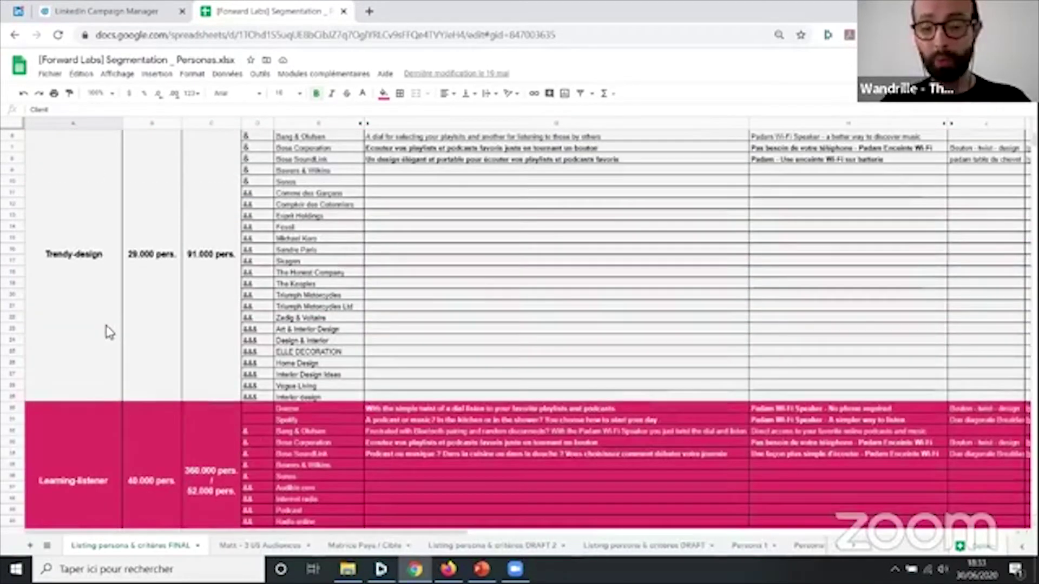
pyautogui.scroll(1, 109, 331)
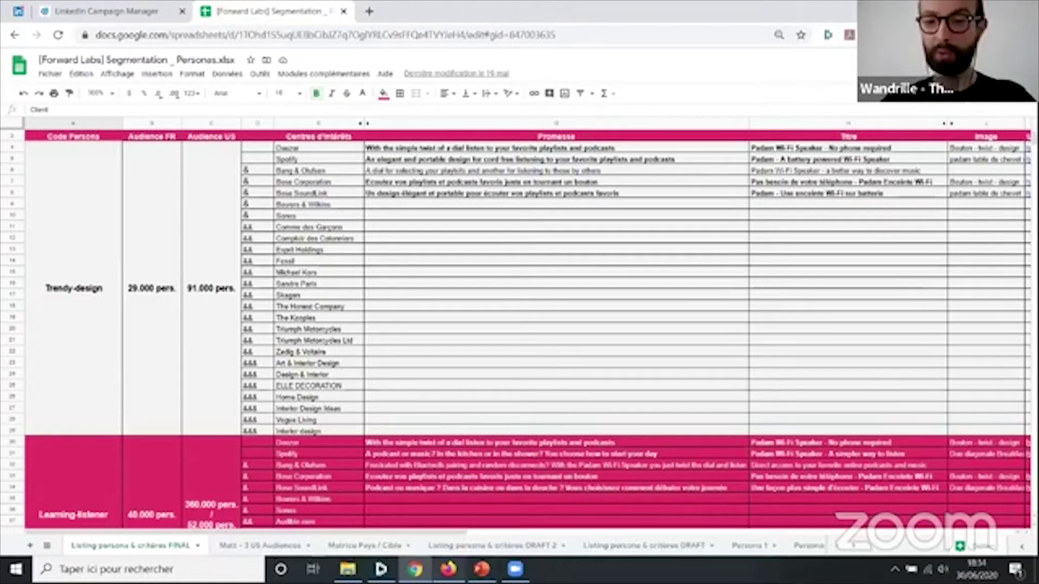
# Select the Trendy-design persona's whole list of interests, from Deezer to Interior design.
pyautogui.moveTo(448, 569)
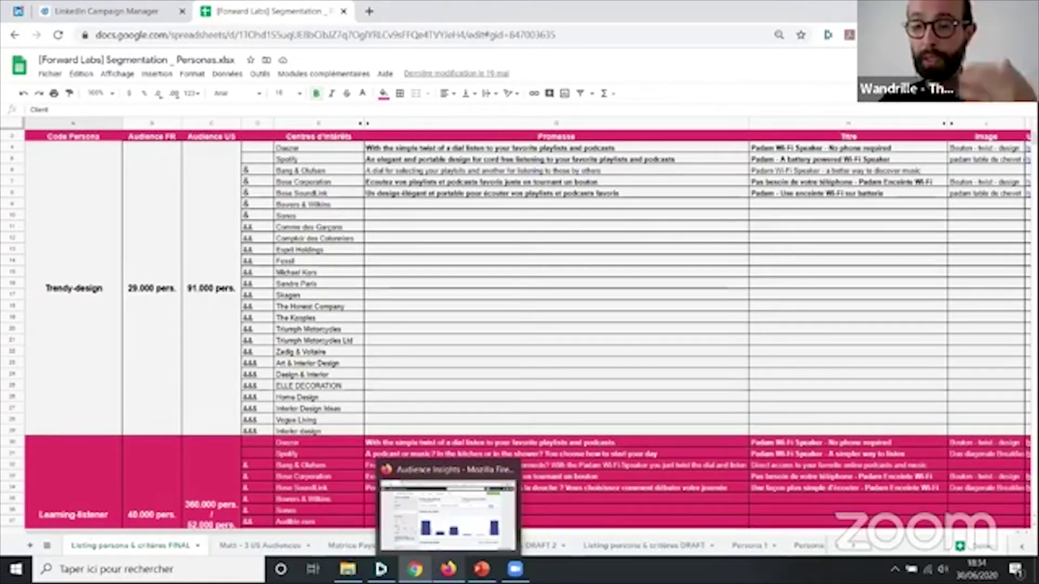
pyautogui.click(322, 150)
pyautogui.moveTo(321, 151); pyautogui.dragTo(294, 425)
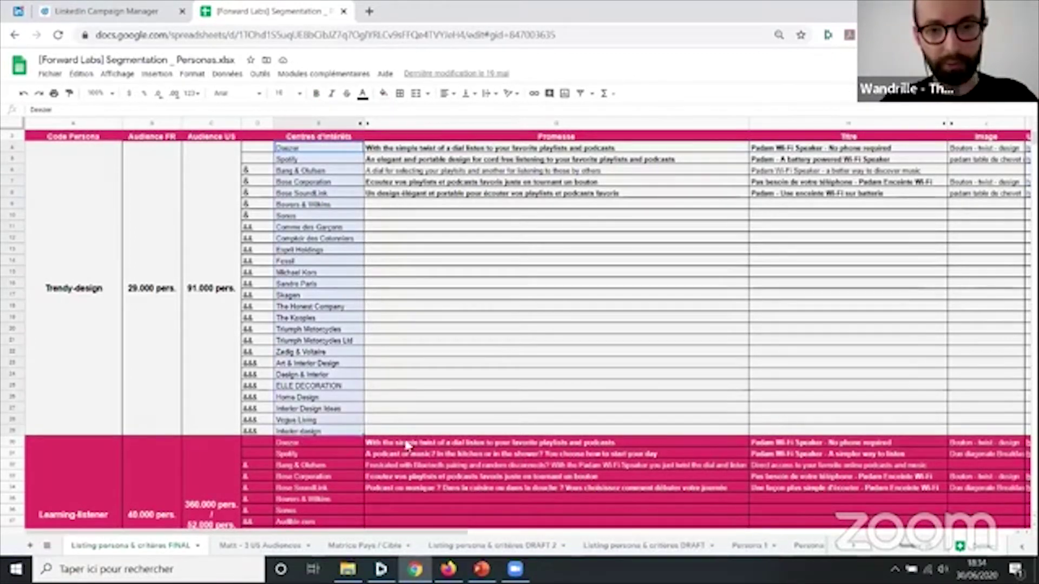
pyautogui.hotkey('ctrl', 'c')
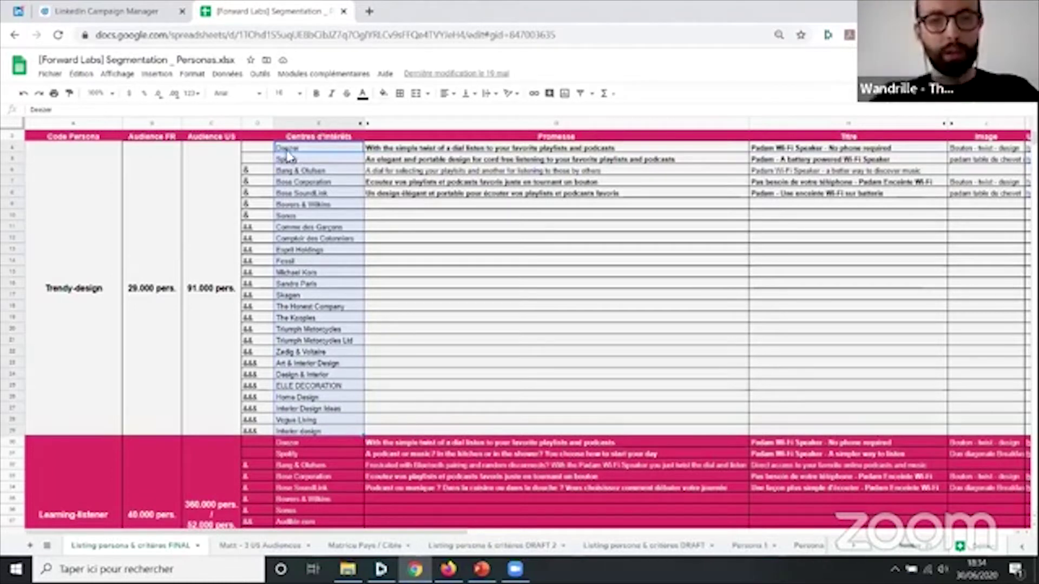
# Highlight the Trendy-design interests group by group: the streaming services, followed by the &, && and &&& groups.
pyautogui.click(306, 163)
pyautogui.moveTo(307, 150)
pyautogui.mouseDown()
pyautogui.moveTo(309, 181)
pyautogui.moveTo(307, 163)
pyautogui.mouseUp()
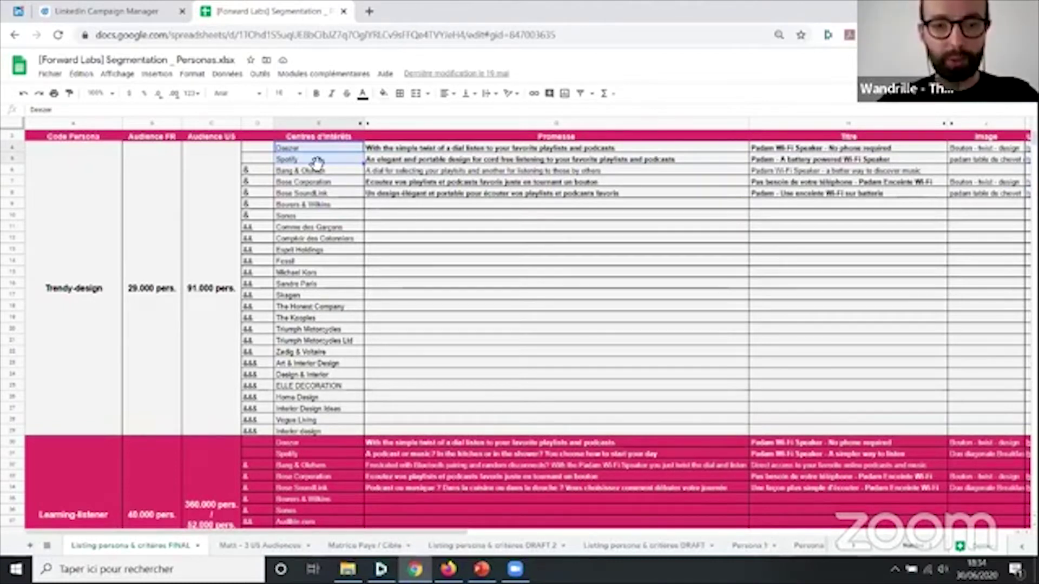
pyautogui.moveTo(317, 170)
pyautogui.mouseDown()
pyautogui.moveTo(316, 211)
pyautogui.moveTo(323, 185)
pyautogui.mouseUp()
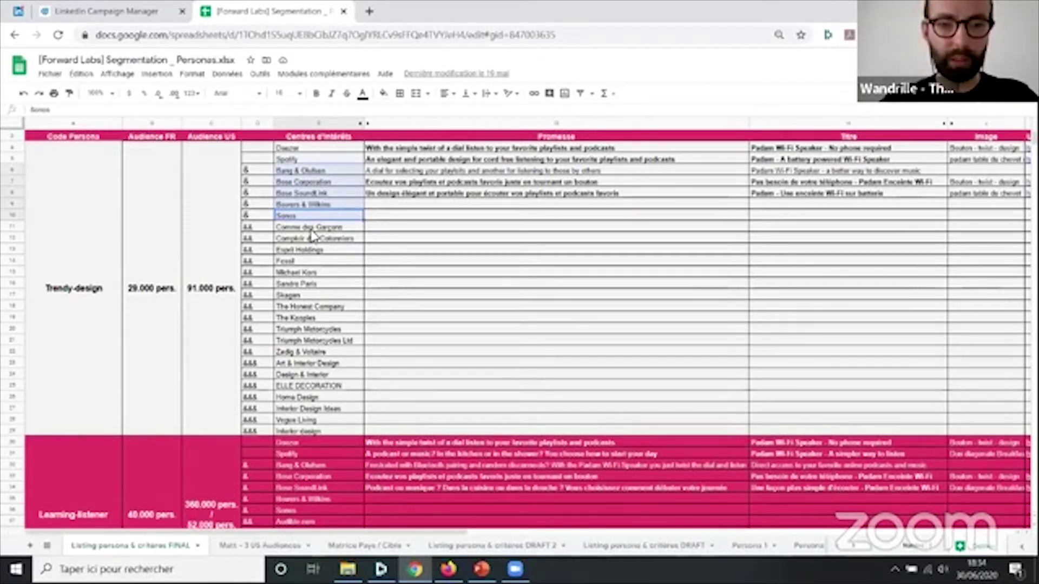
pyautogui.moveTo(314, 230); pyautogui.dragTo(310, 362)
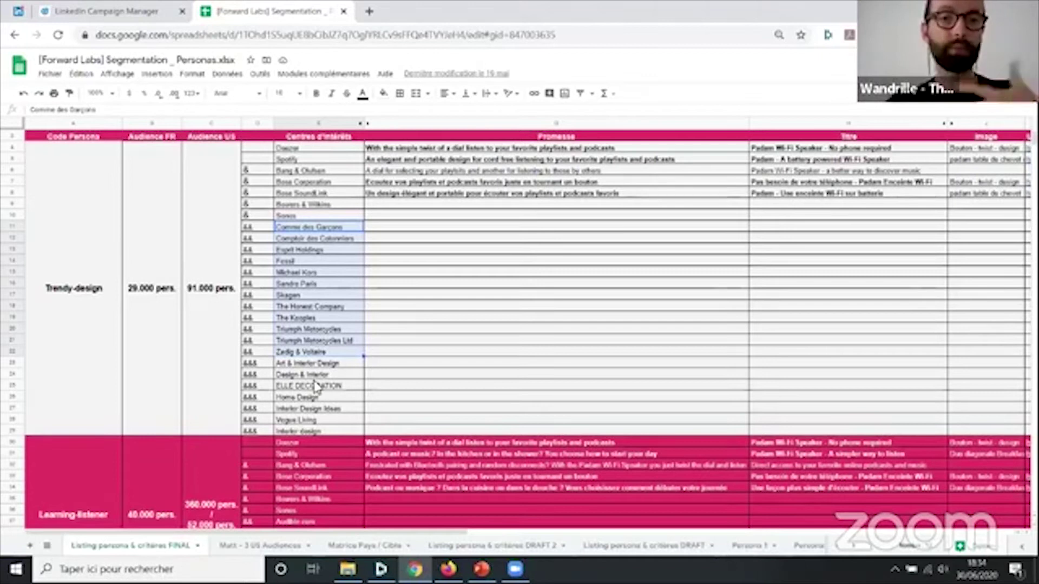
pyautogui.moveTo(323, 367); pyautogui.dragTo(300, 436)
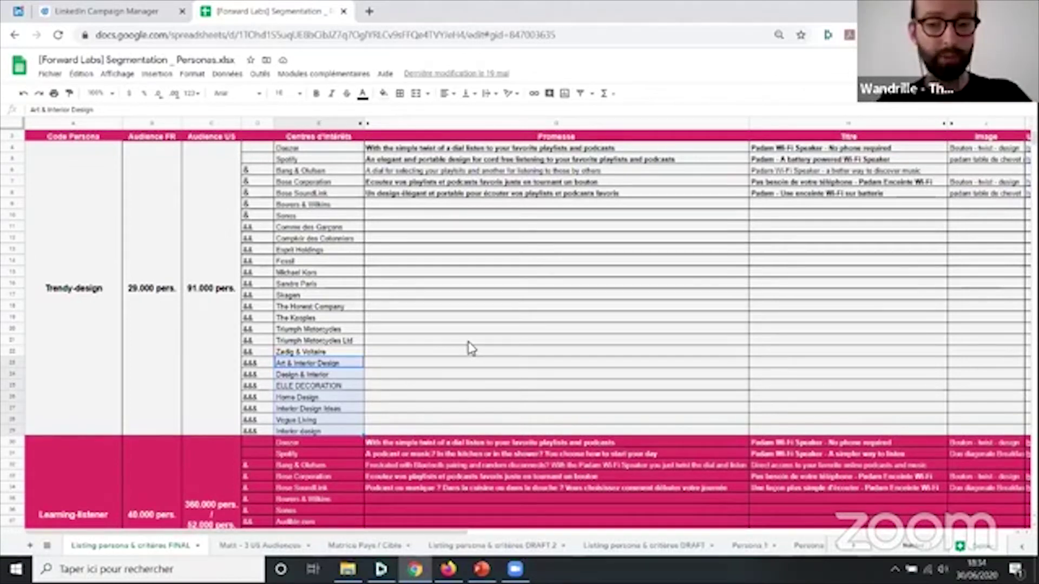
# Highlight the interests of the Learning-listener persona and the lower interests of the Tech persona, down to Privacy.
pyautogui.scroll(-4, 471, 350)
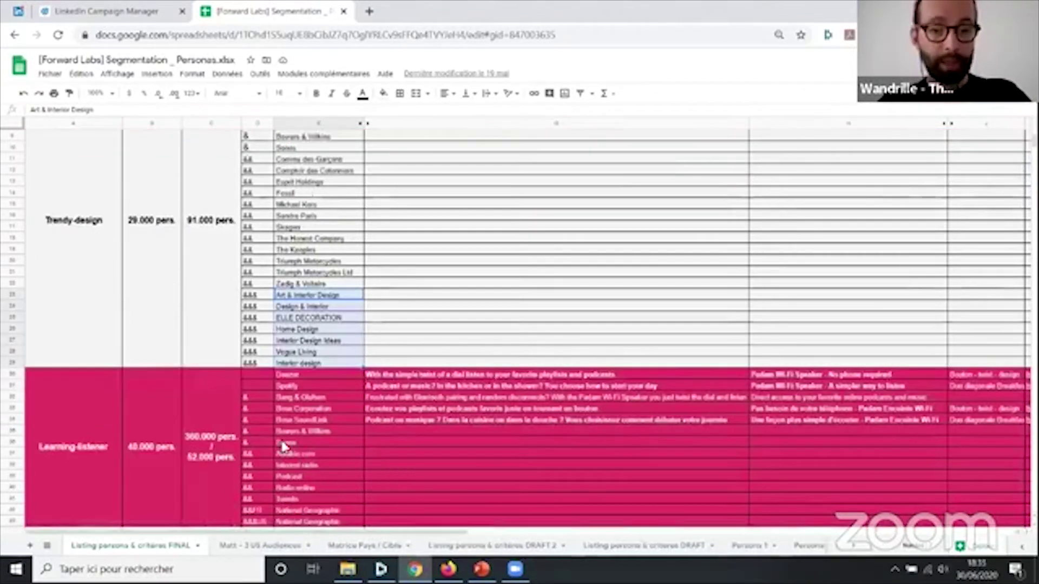
pyautogui.moveTo(300, 306); pyautogui.dragTo(277, 452)
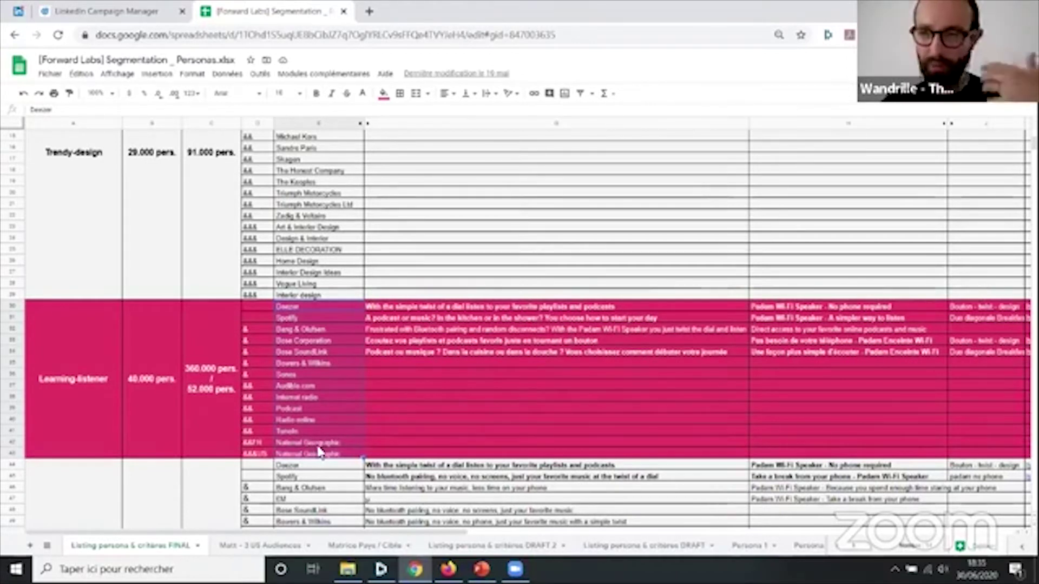
pyautogui.scroll(-1, 327, 437)
pyautogui.scroll(-5, 327, 436)
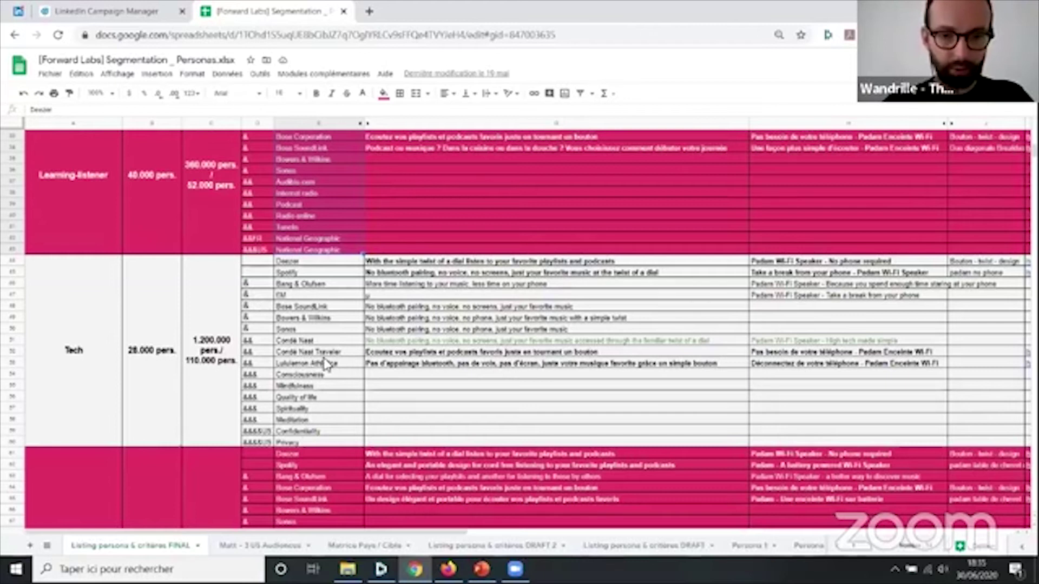
pyautogui.moveTo(329, 353); pyautogui.dragTo(326, 448)
pyautogui.click(326, 448)
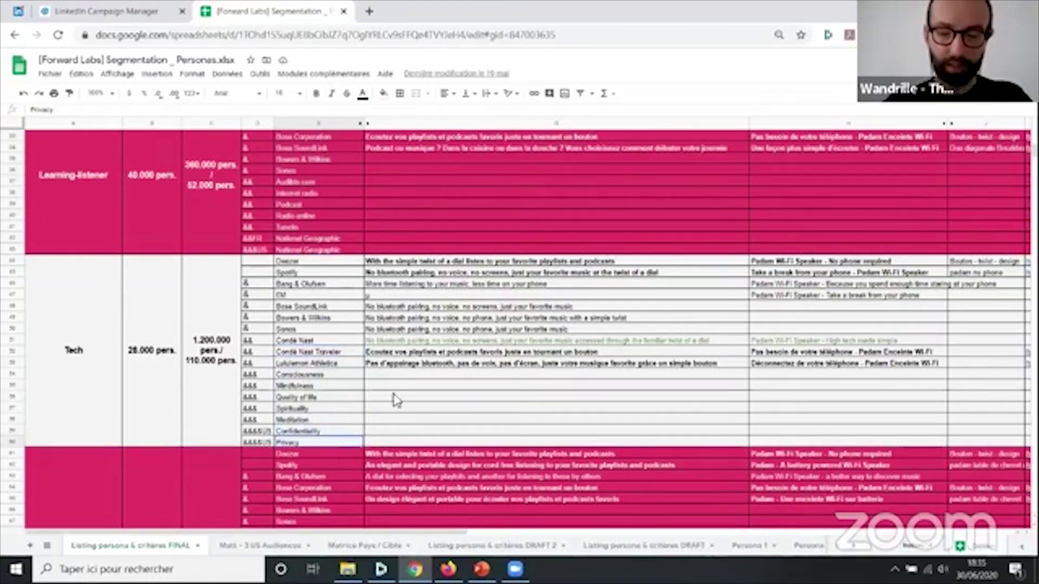
# Return to the Trendy-design persona and highlight its interests from Deezer to Vogue Living.
pyautogui.scroll(4, 406, 425)
pyautogui.scroll(6, 406, 425)
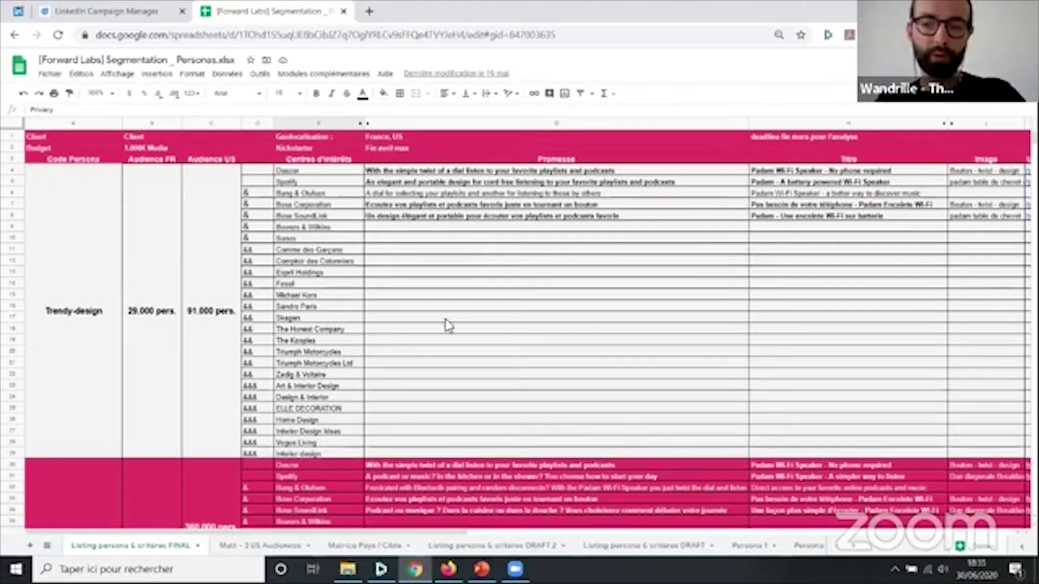
pyautogui.moveTo(333, 173); pyautogui.dragTo(308, 453)
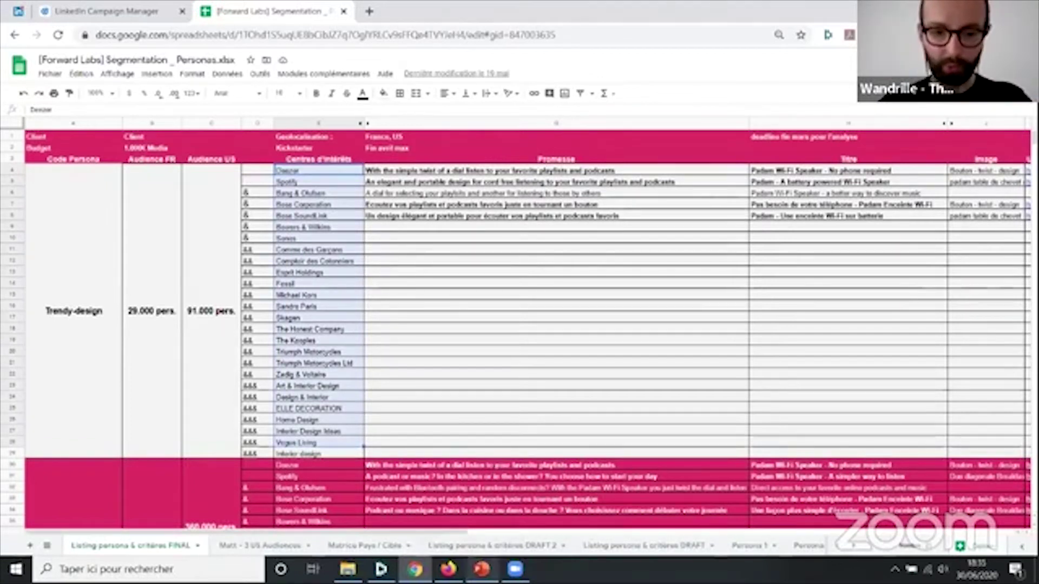
# Switch to Firefox, create an ad from the Deezer audience with the Trafic objective, and continue to the ad set settings.
pyautogui.click(447, 569)
pyautogui.click(851, 123)
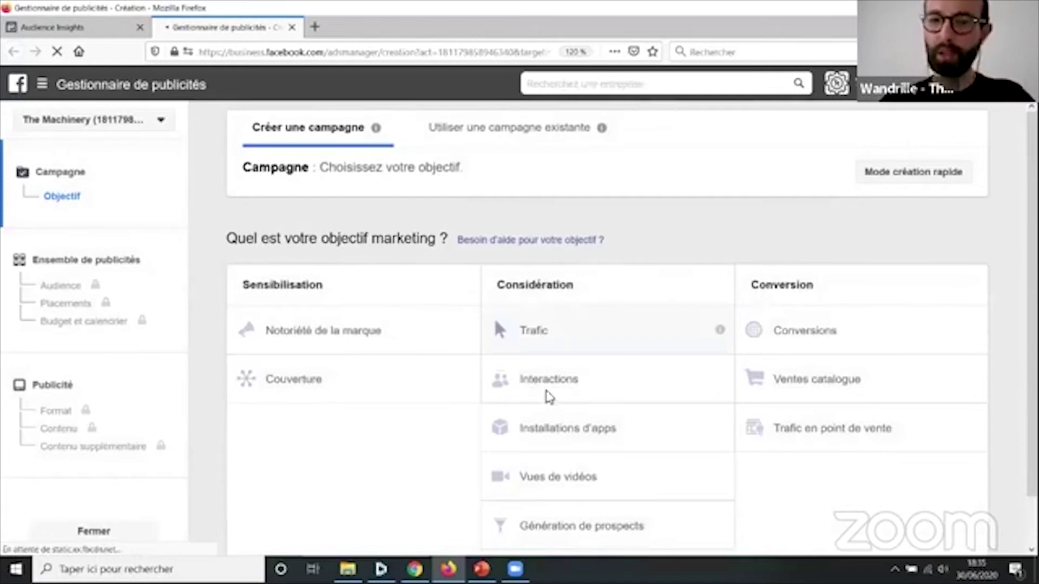
pyautogui.scroll(-1, 550, 395)
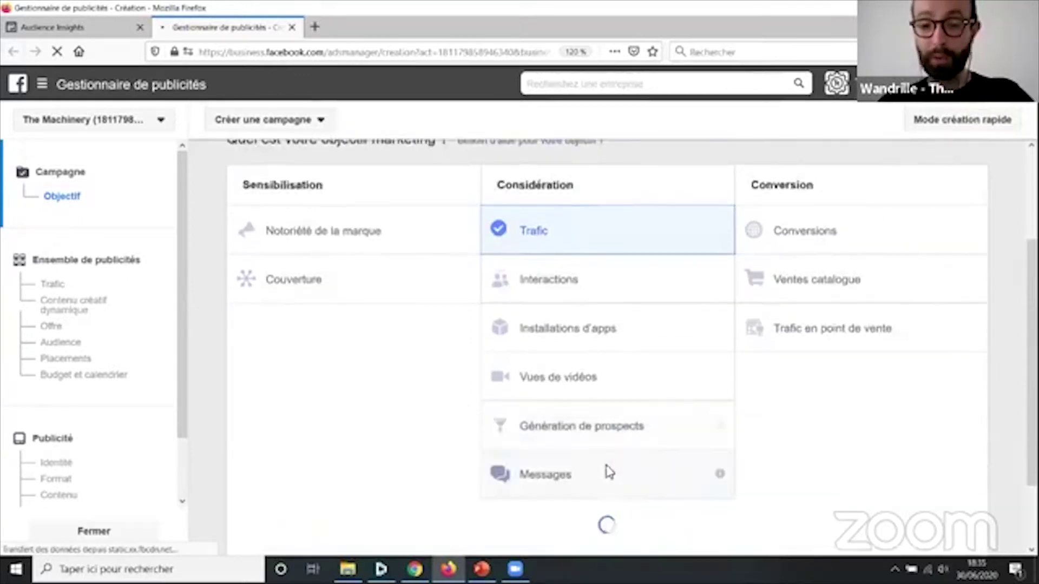
pyautogui.scroll(-2, 614, 459)
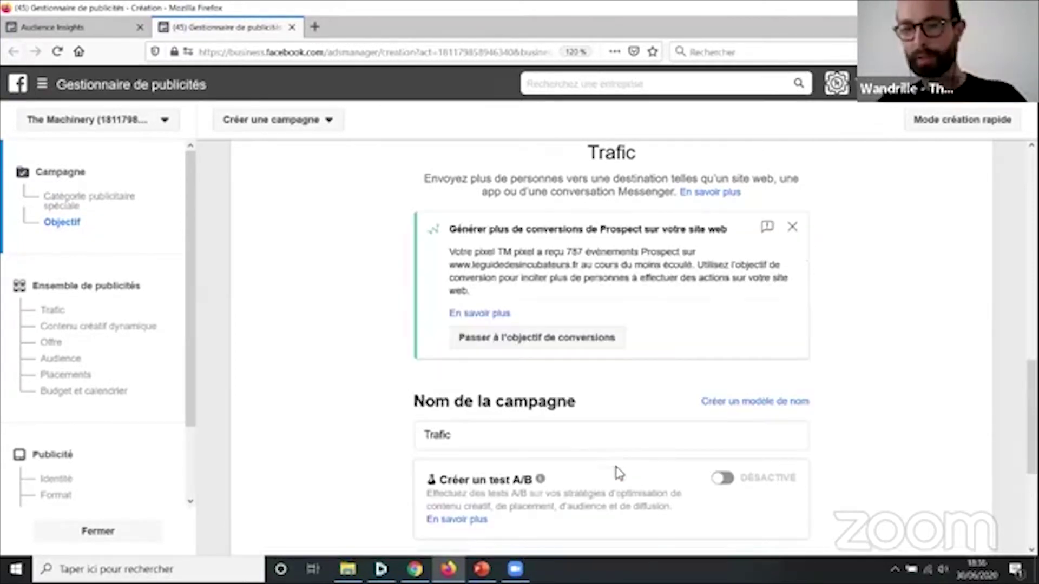
pyautogui.scroll(-4, 378, 350)
pyautogui.click(595, 414)
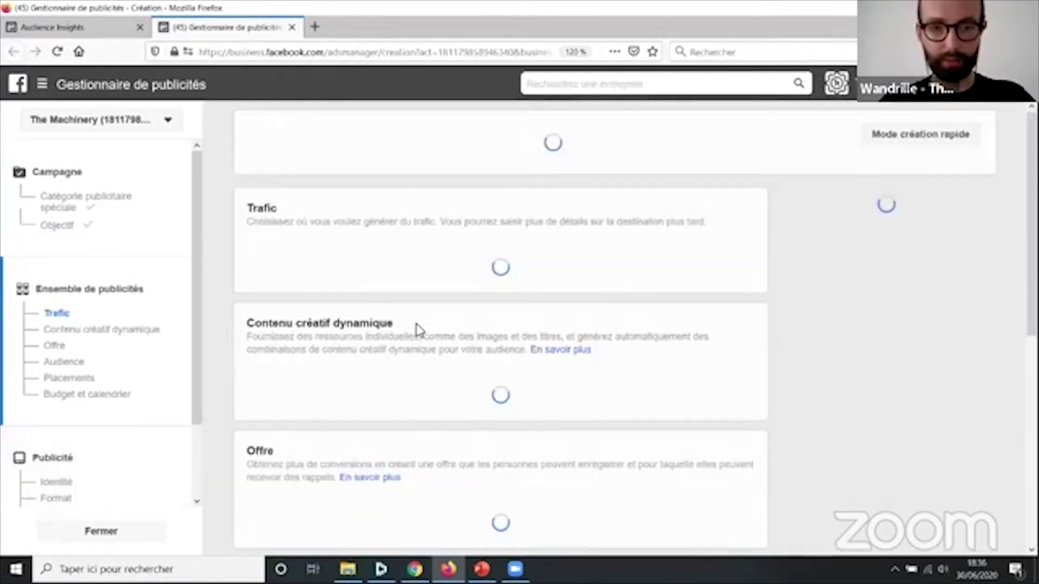
# Open the ad set's detailed targeting for editing and add Spotify as an interest alongside Deezer.
pyautogui.scroll(-3, 419, 326)
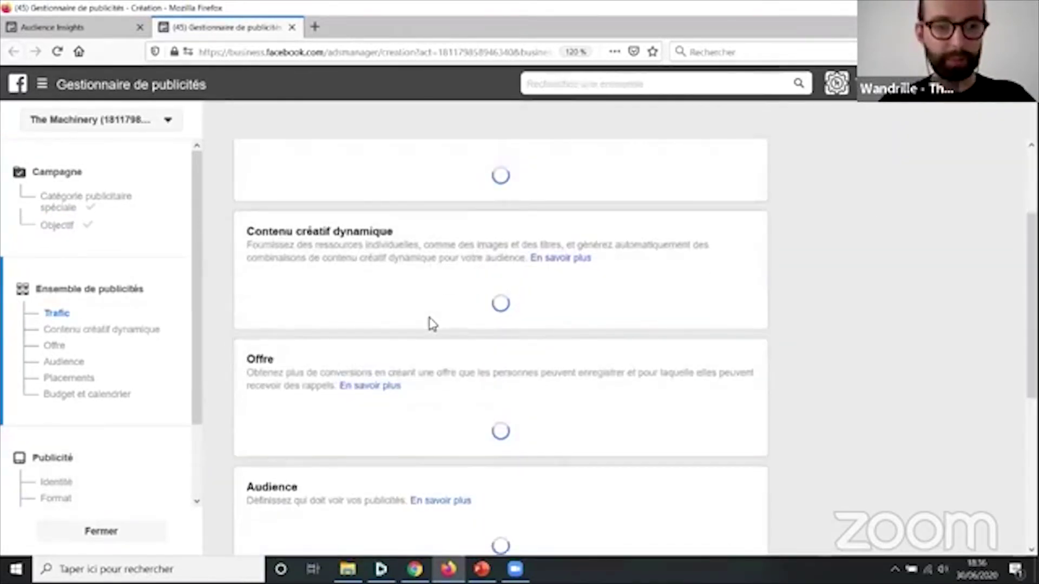
pyautogui.scroll(-2, 560, 377)
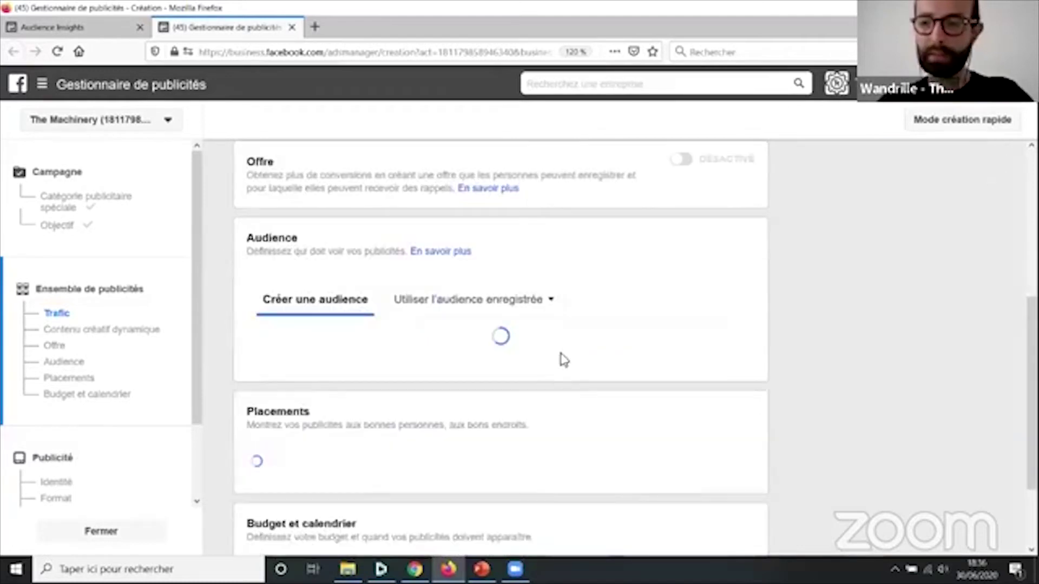
pyautogui.scroll(-2, 541, 384)
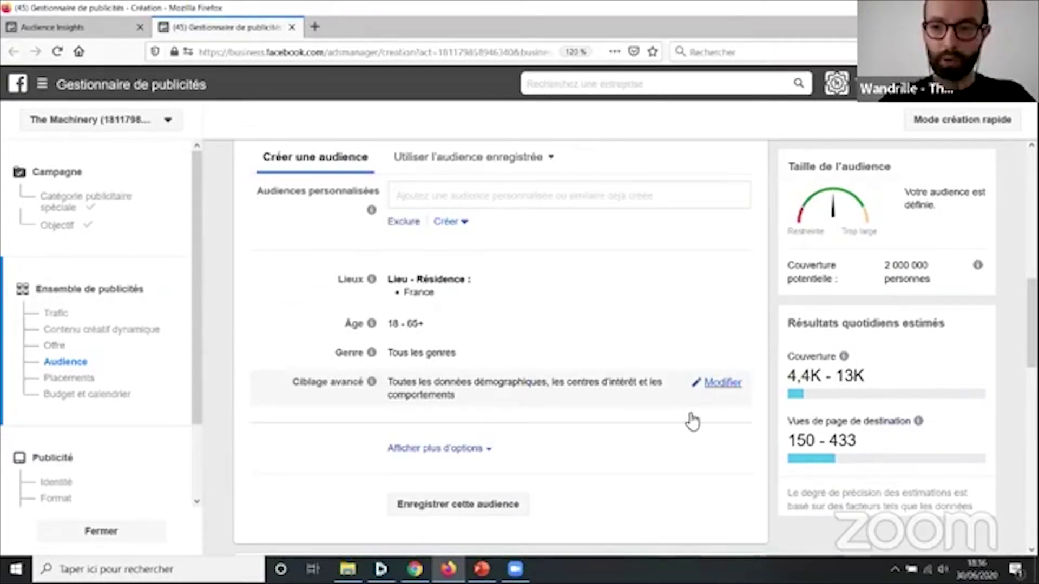
pyautogui.click(722, 382)
pyautogui.scroll(-3, 431, 232)
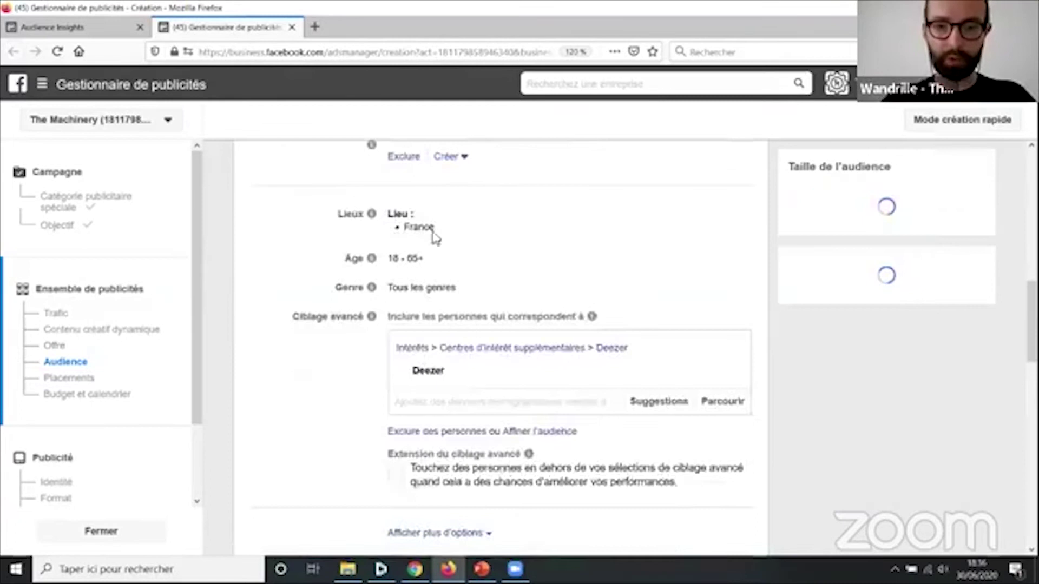
pyautogui.click(453, 272)
pyautogui.write('spotify')
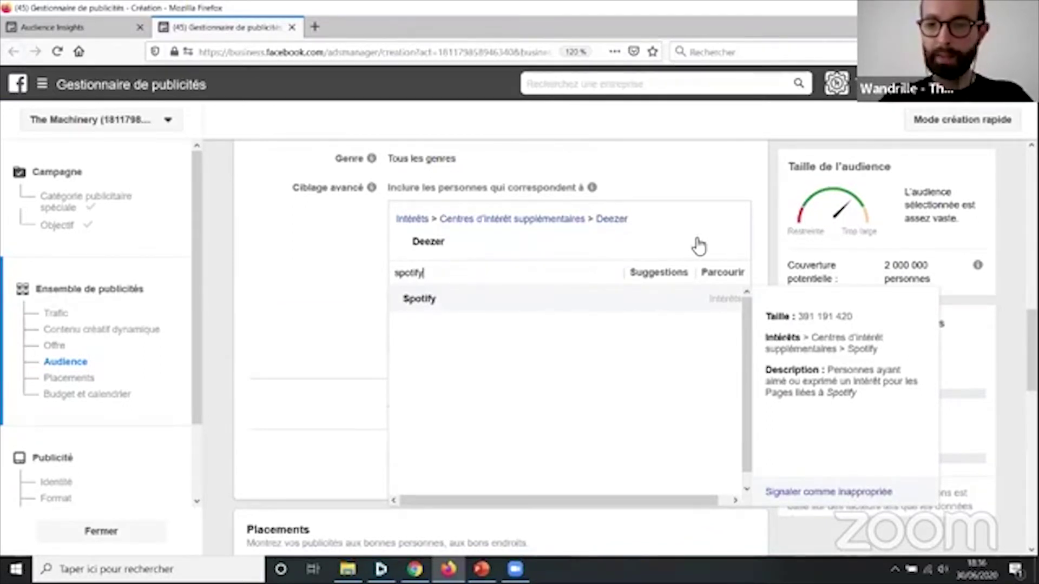
pyautogui.press('Return')
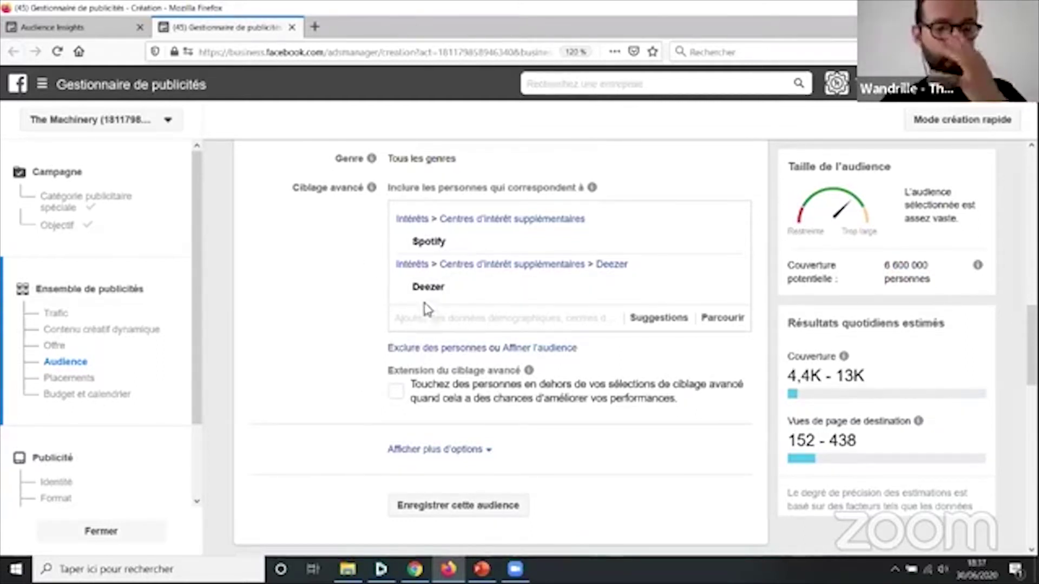
# Add Bose as an interest in the same targeting group as Spotify and Deezer, and highlight the potential reach.
pyautogui.moveTo(490, 238)
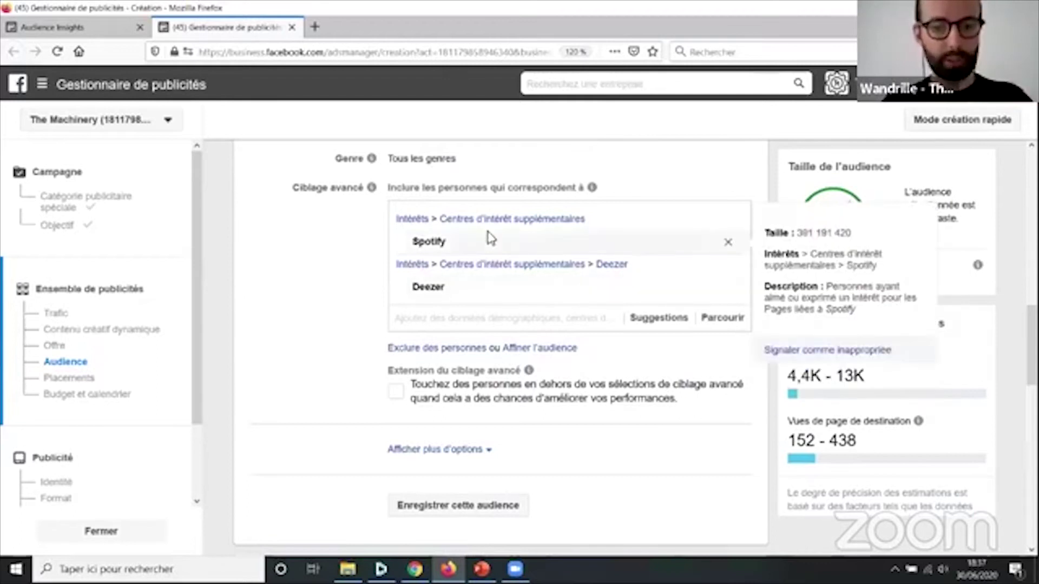
pyautogui.click(484, 316)
pyautogui.write('bose')
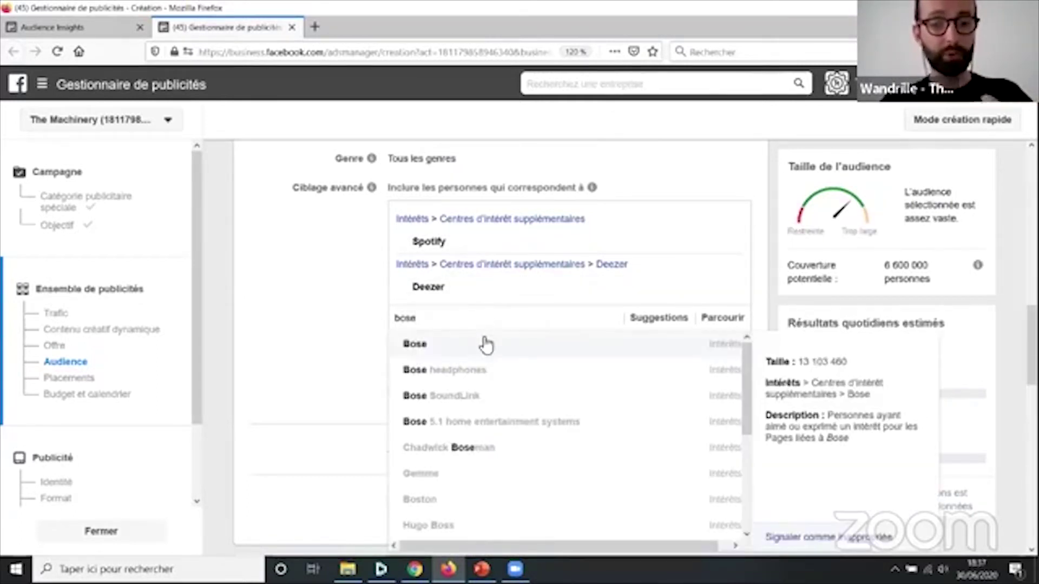
pyautogui.click(487, 341)
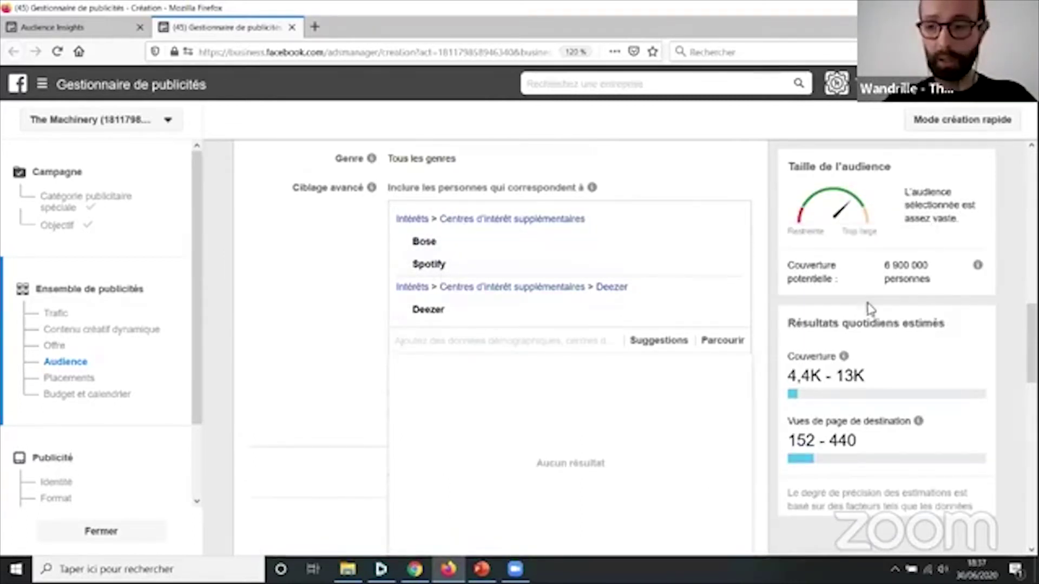
pyautogui.moveTo(893, 269); pyautogui.dragTo(912, 268)
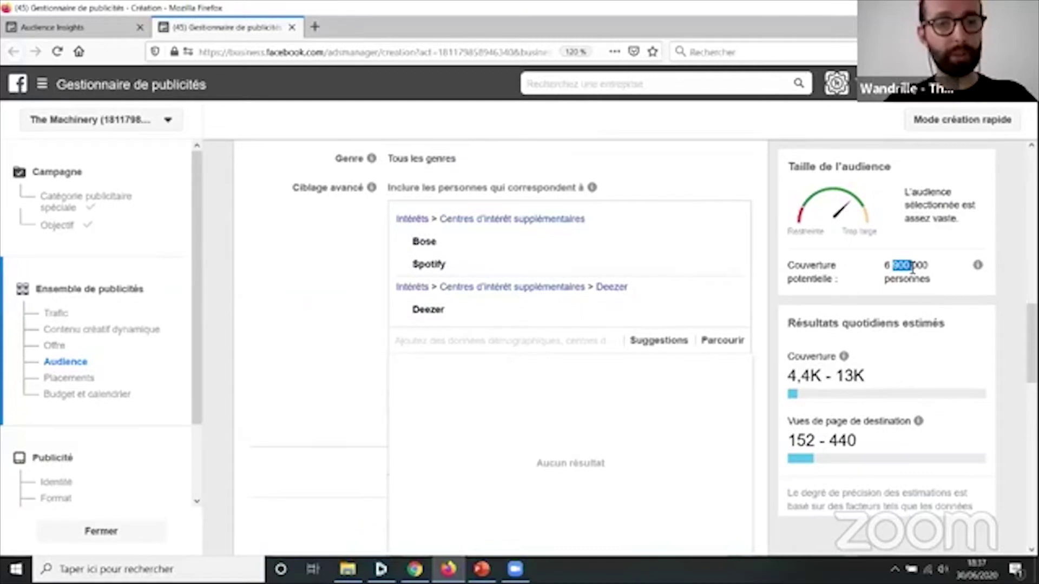
# Remove Bose from the first interest group, keeping Spotify and Deezer.
pyautogui.moveTo(728, 242)
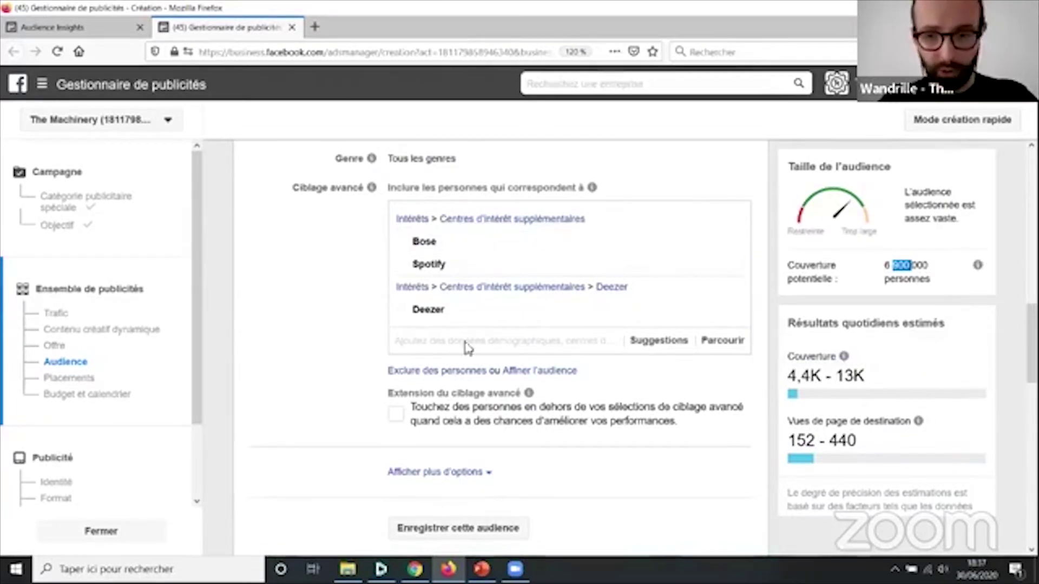
pyautogui.moveTo(449, 322)
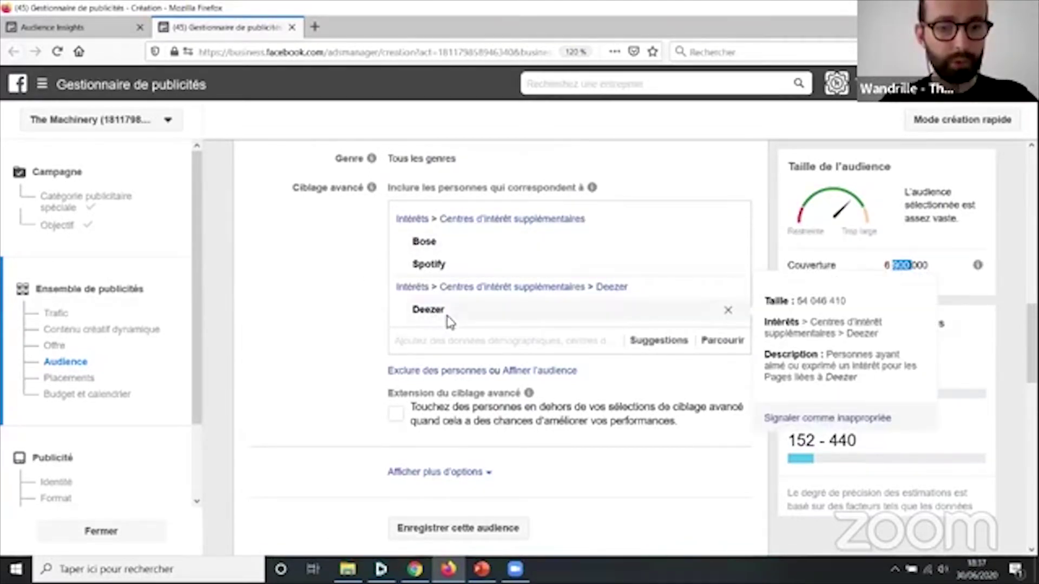
pyautogui.moveTo(446, 259)
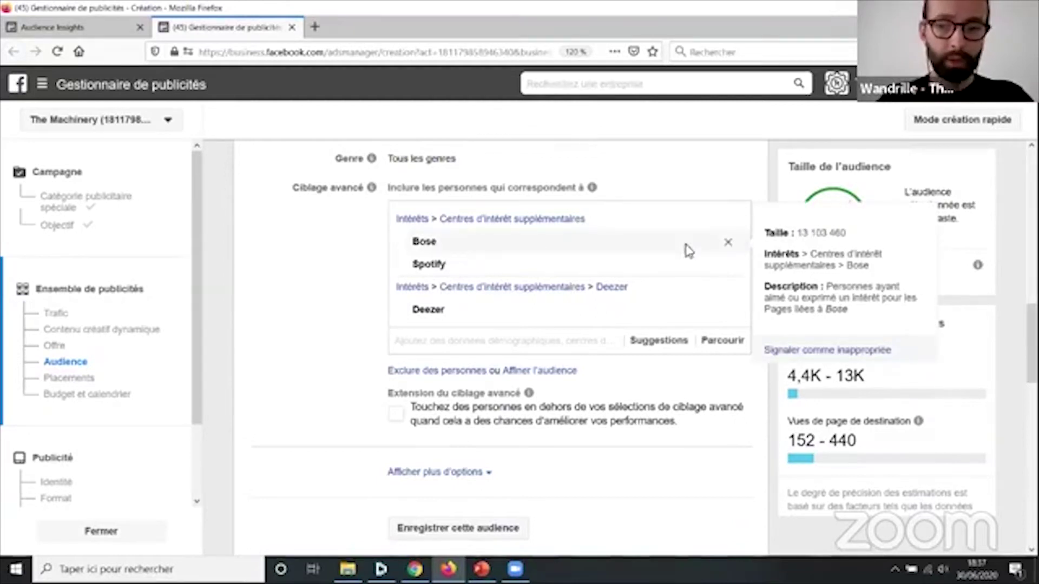
pyautogui.click(725, 245)
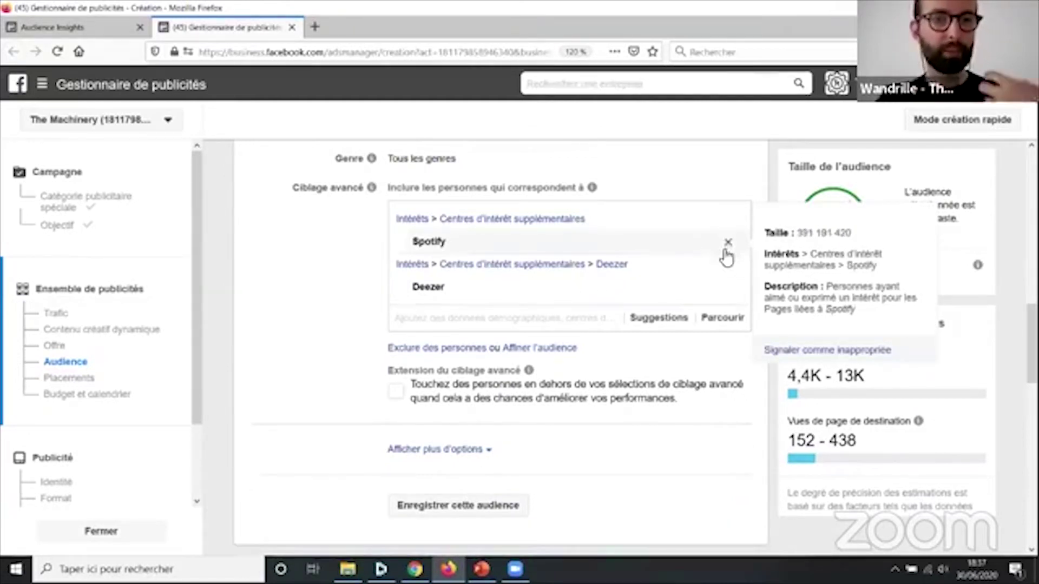
# Narrow the audience with a second group that must also match the Bose interest, and highlight the potential reach.
pyautogui.moveTo(502, 350); pyautogui.dragTo(582, 357)
pyautogui.click(557, 351)
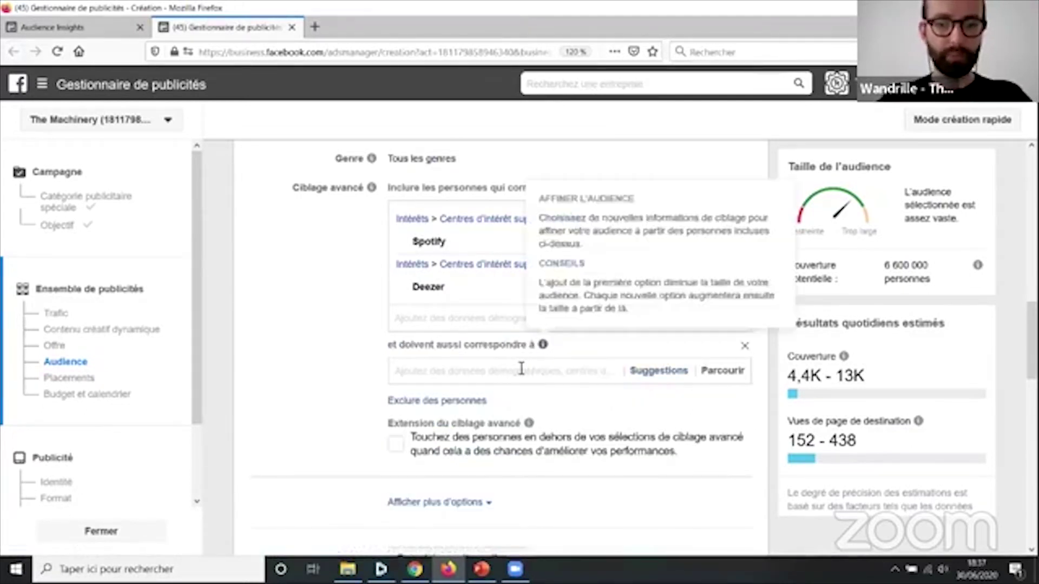
pyautogui.write('bose')
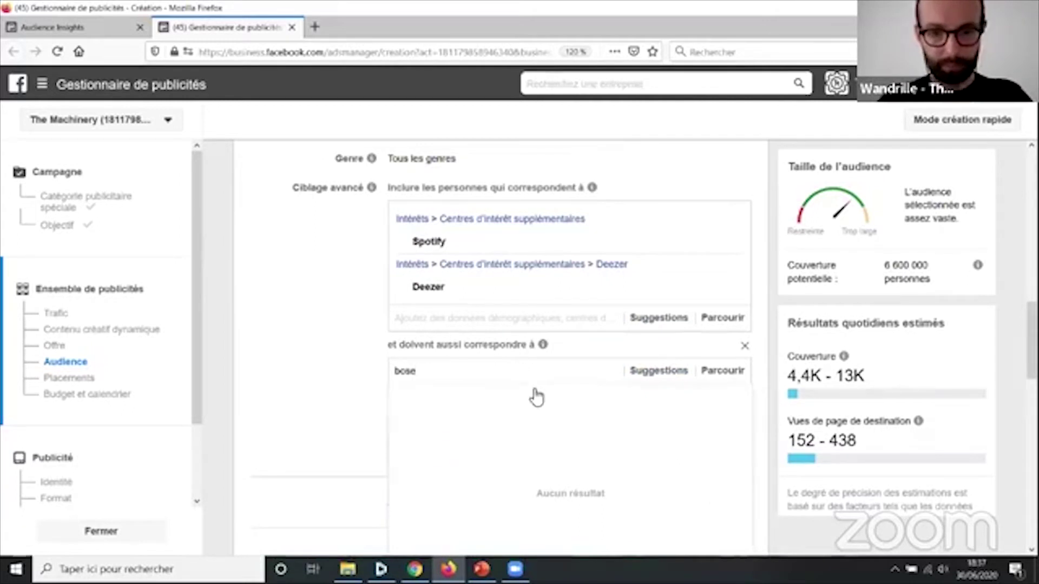
pyautogui.press('Return')
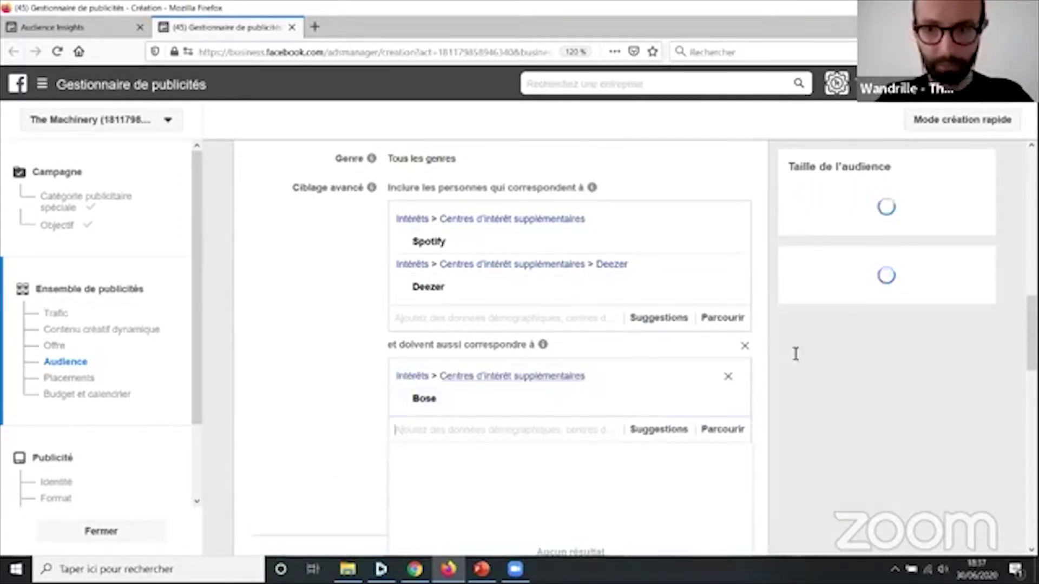
pyautogui.moveTo(918, 268); pyautogui.dragTo(899, 266)
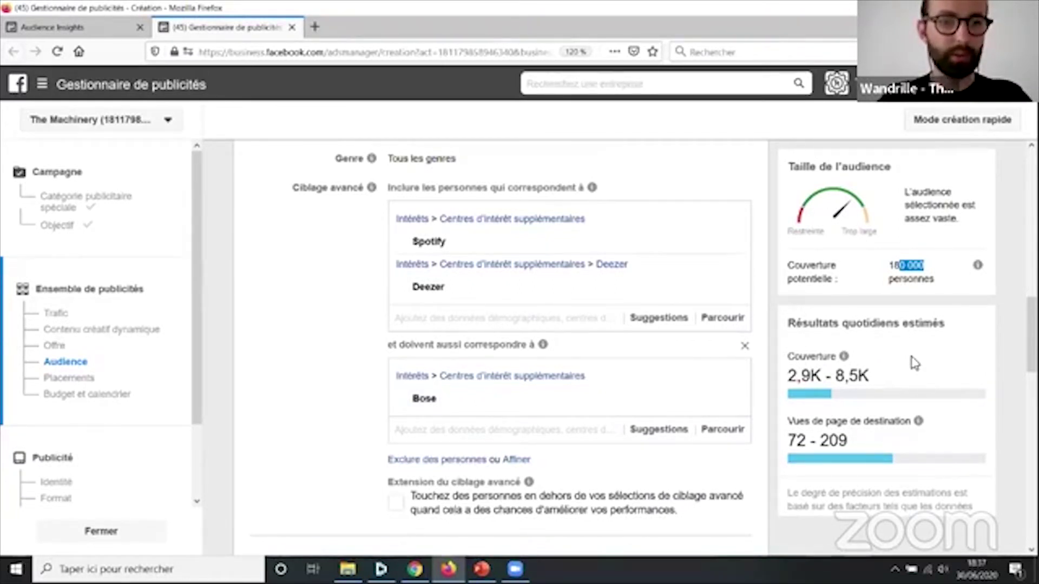
# Add the suggested interests Bang & Olufsen, Sony and Sonos to the Bose group.
pyautogui.click(645, 430)
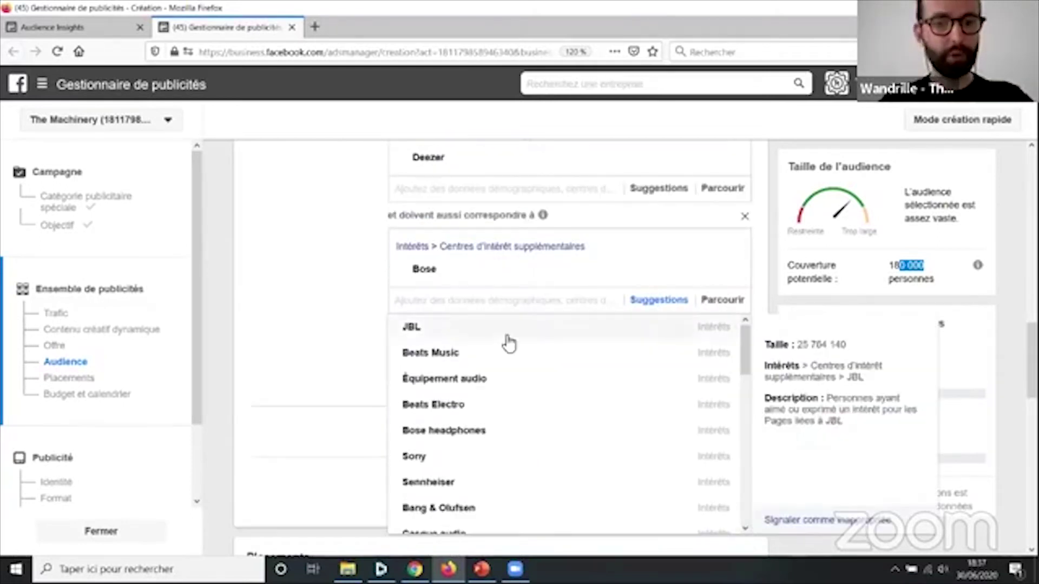
pyautogui.scroll(-2, 511, 371)
pyautogui.scroll(-2, 495, 395)
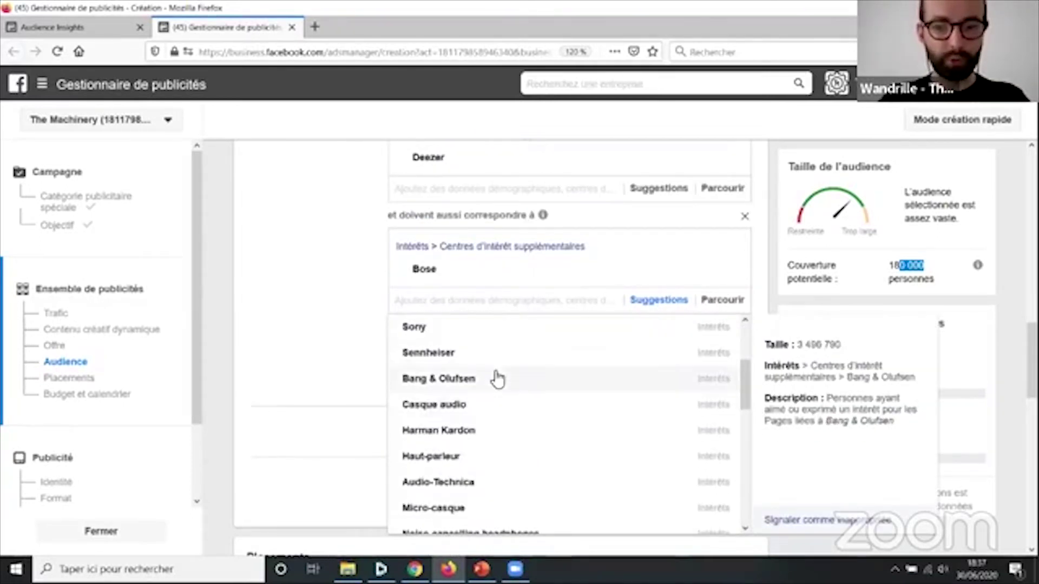
pyautogui.click(552, 394)
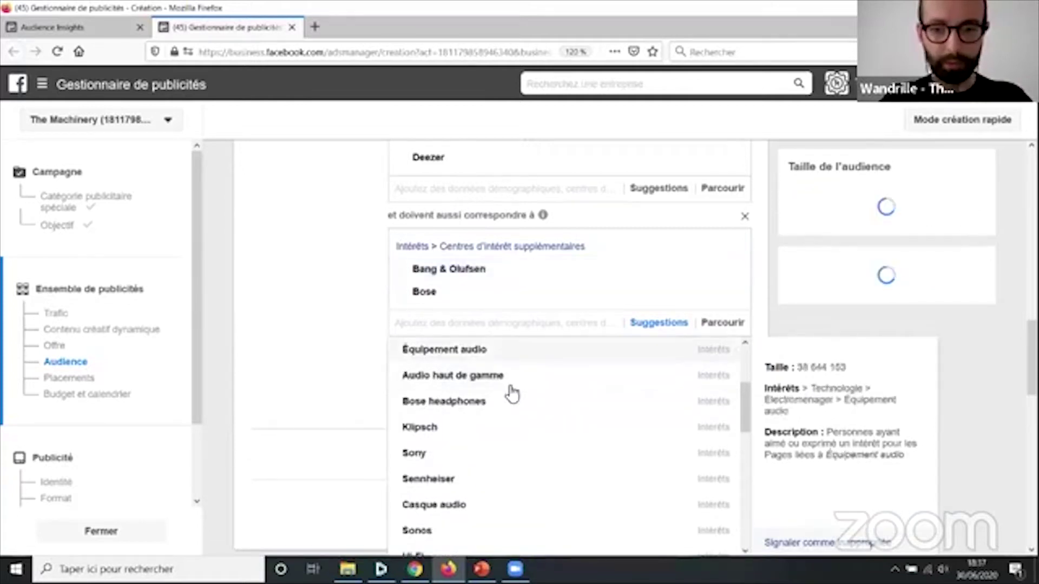
pyautogui.click(484, 461)
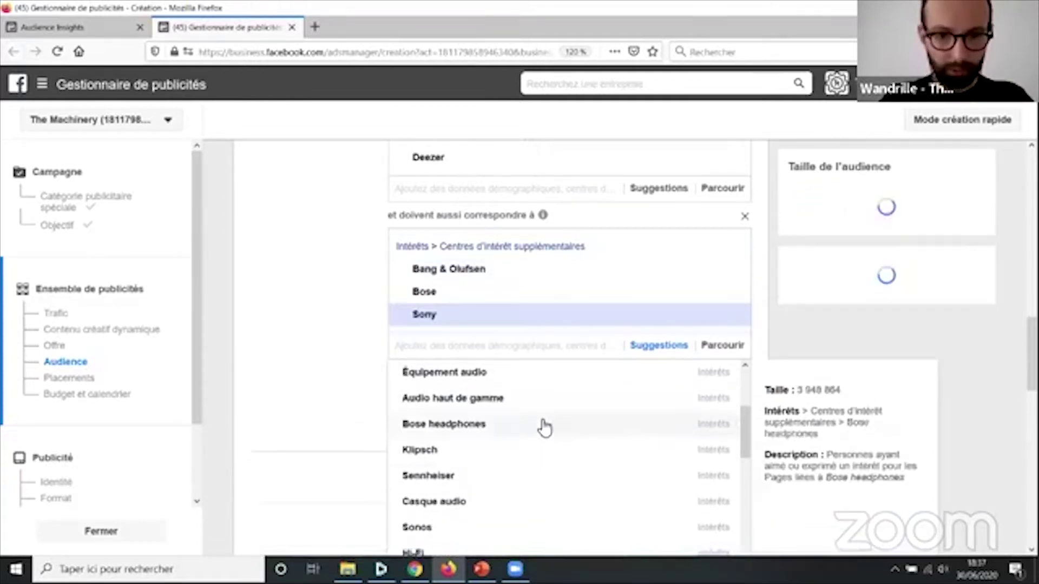
pyautogui.scroll(-2, 496, 423)
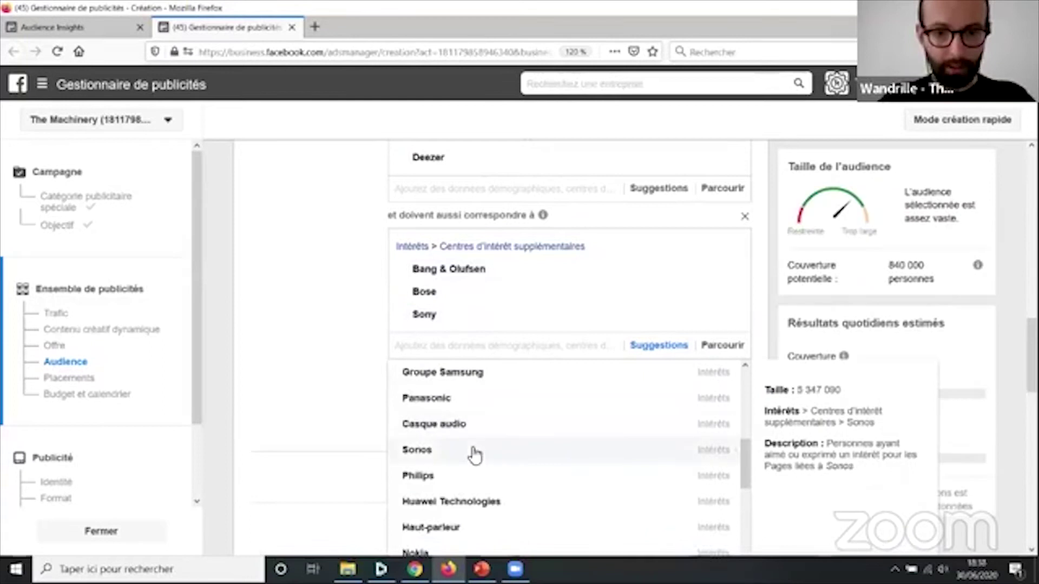
pyautogui.click(546, 411)
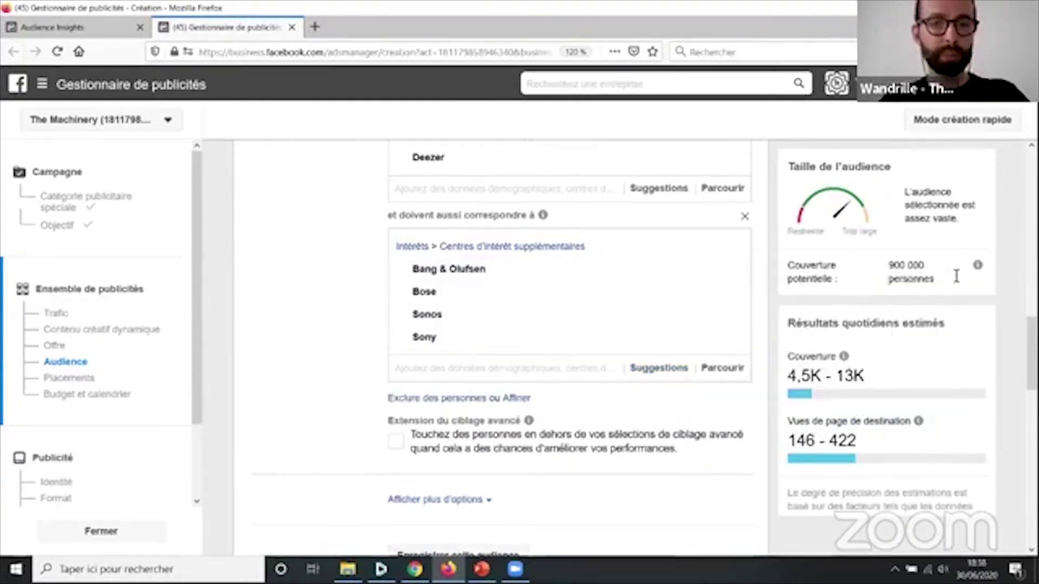
# Review the two interest groups and highlight the "et doivent aussi correspondre à" condition between them.
pyautogui.moveTo(468, 303)
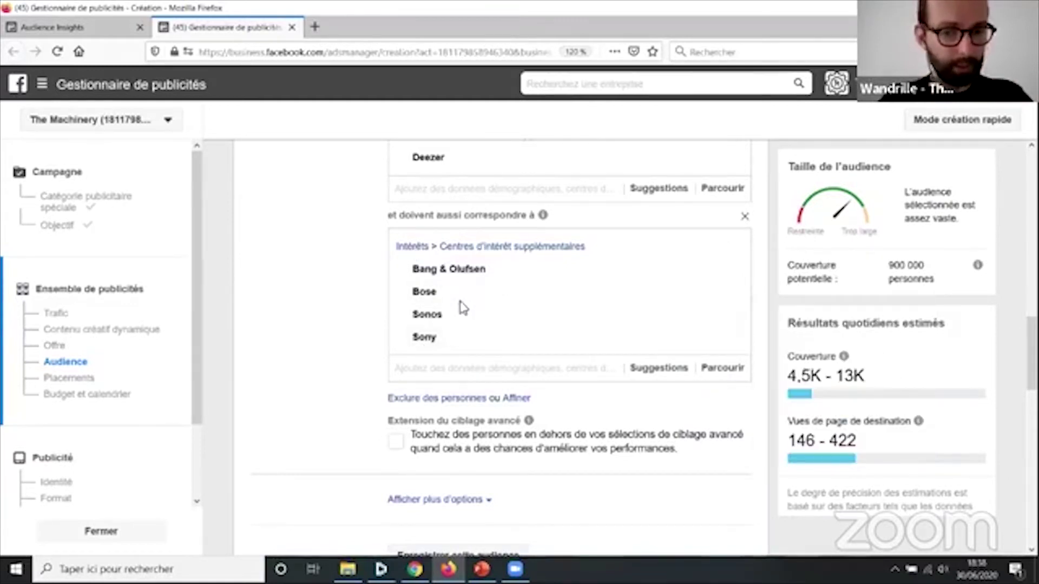
pyautogui.scroll(2, 449, 270)
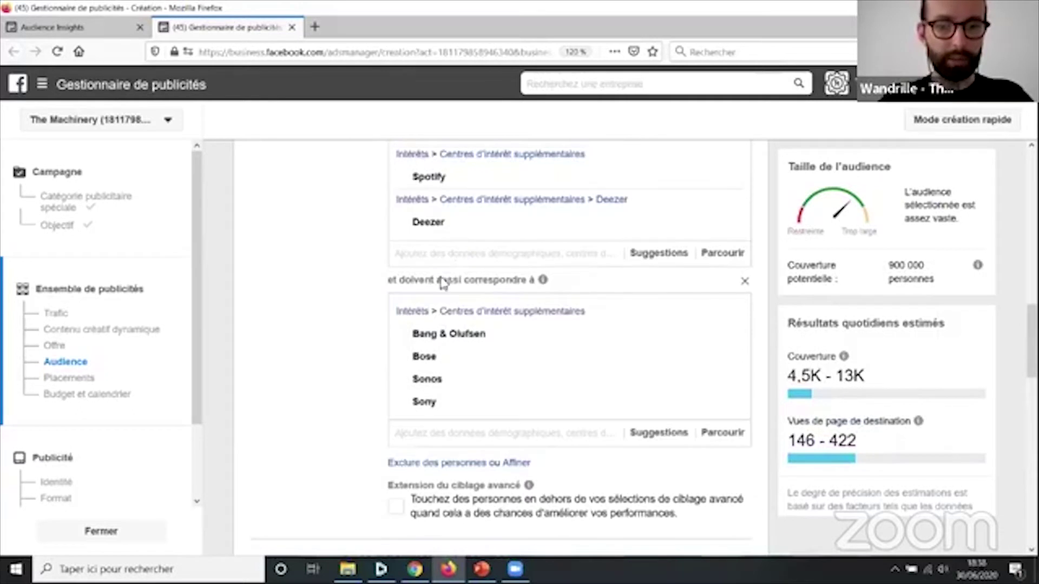
pyautogui.tripleClick(443, 279)
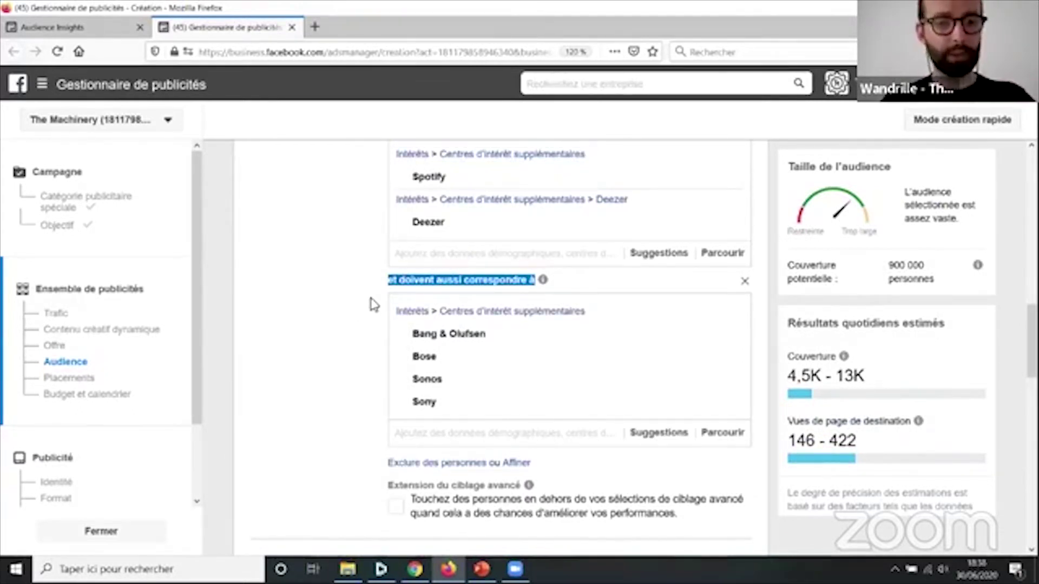
pyautogui.scroll(2, 493, 228)
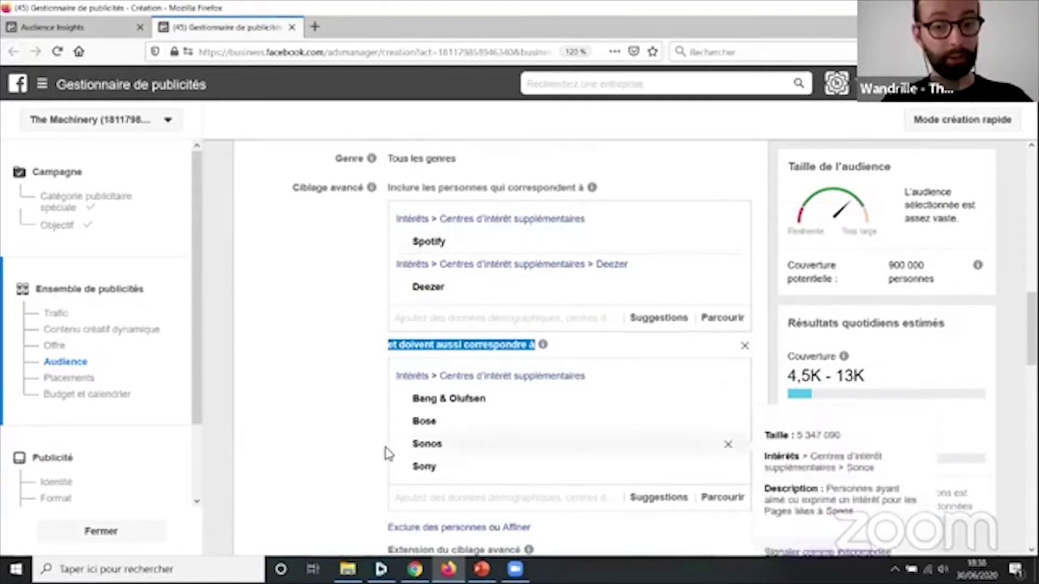
pyautogui.click(372, 414)
# Narrow the audience further with a third group requiring the Sandro Paris interest, and highlight the potential reach.
pyautogui.scroll(-3, 373, 411)
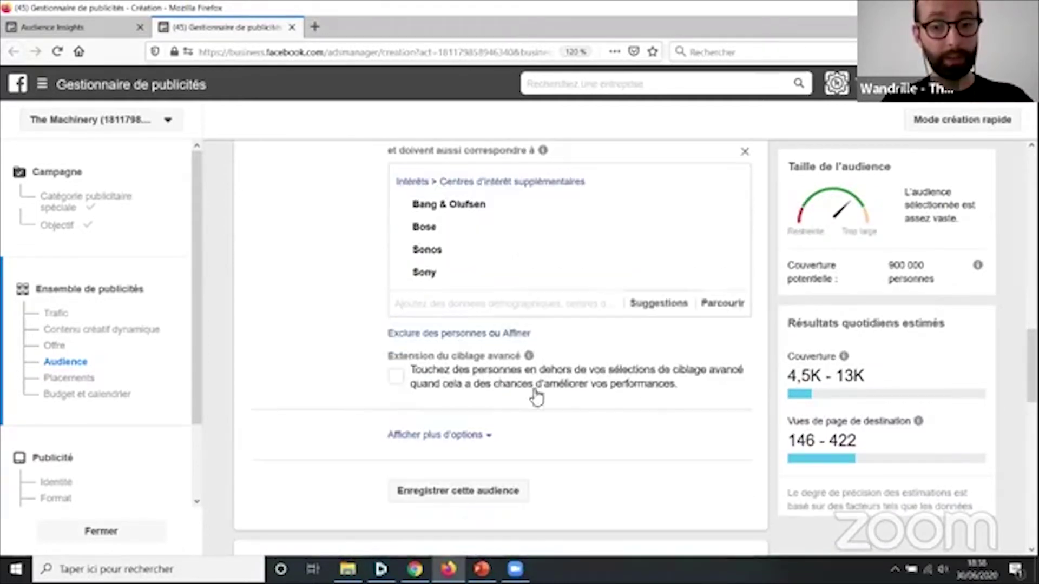
pyautogui.click(512, 334)
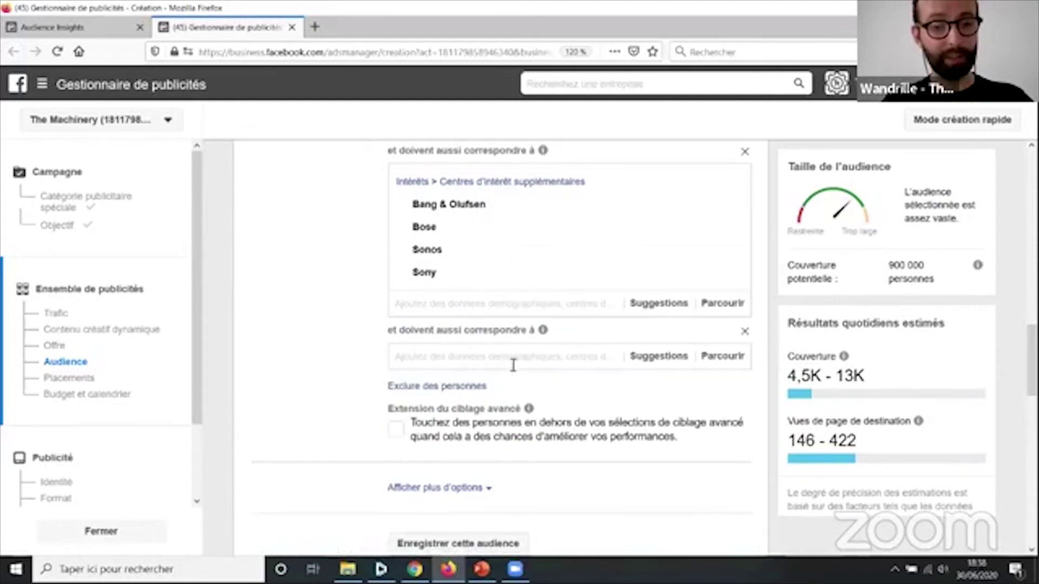
pyautogui.click(469, 356)
pyautogui.write('san')
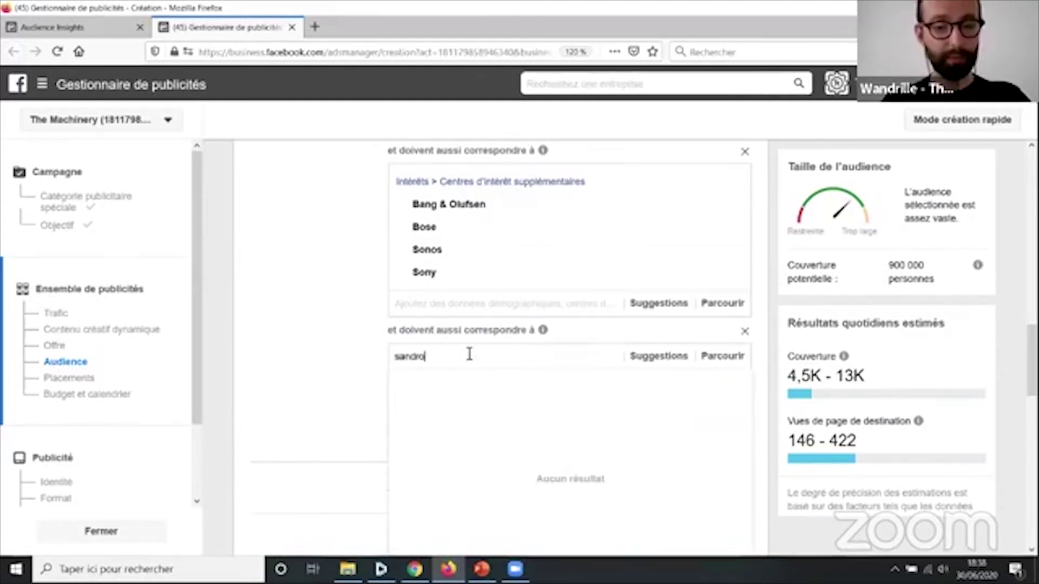
pyautogui.write('dro')
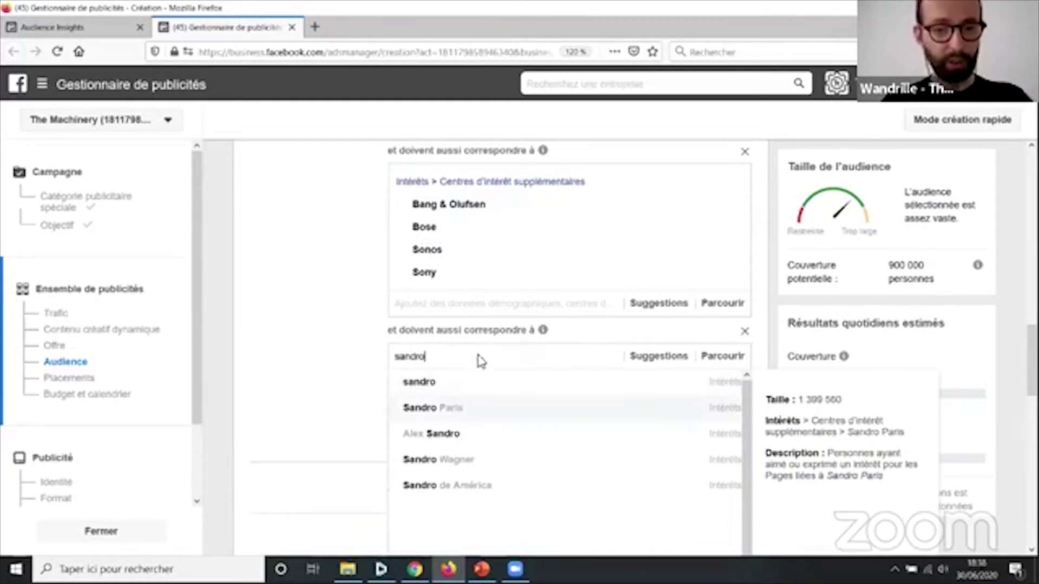
pyautogui.click(479, 404)
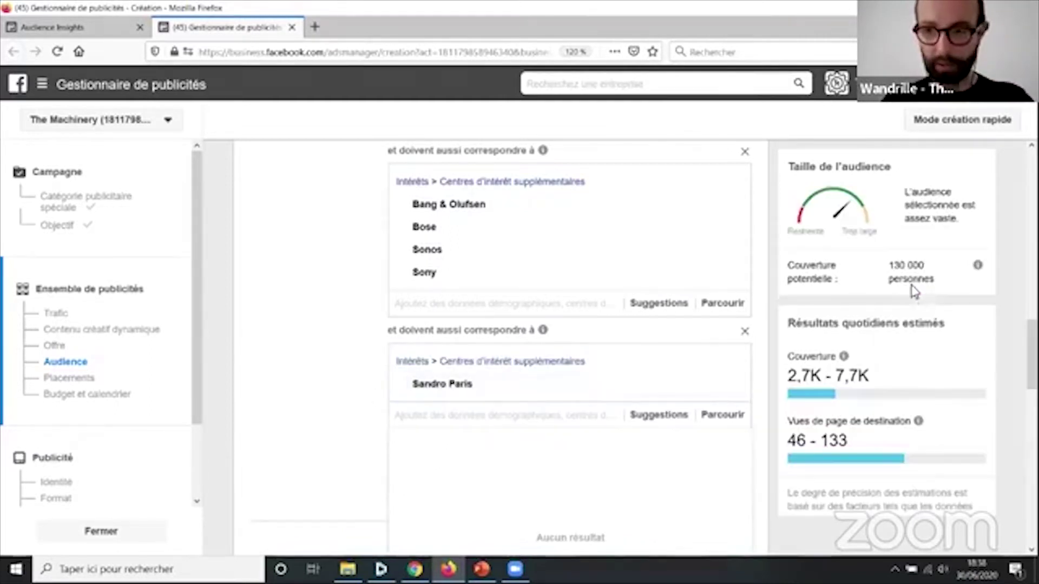
pyautogui.tripleClick(913, 269)
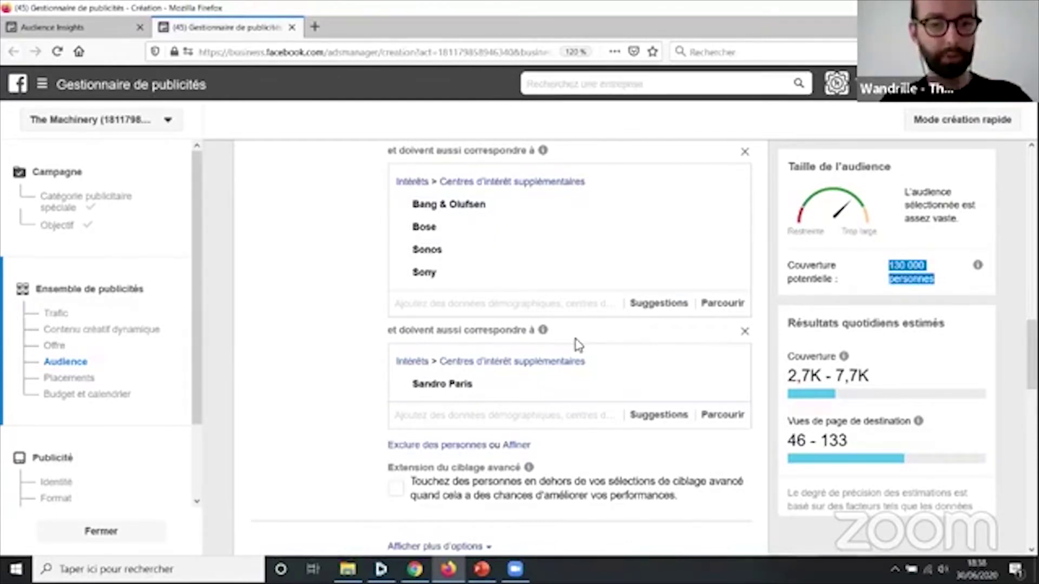
pyautogui.click(355, 318)
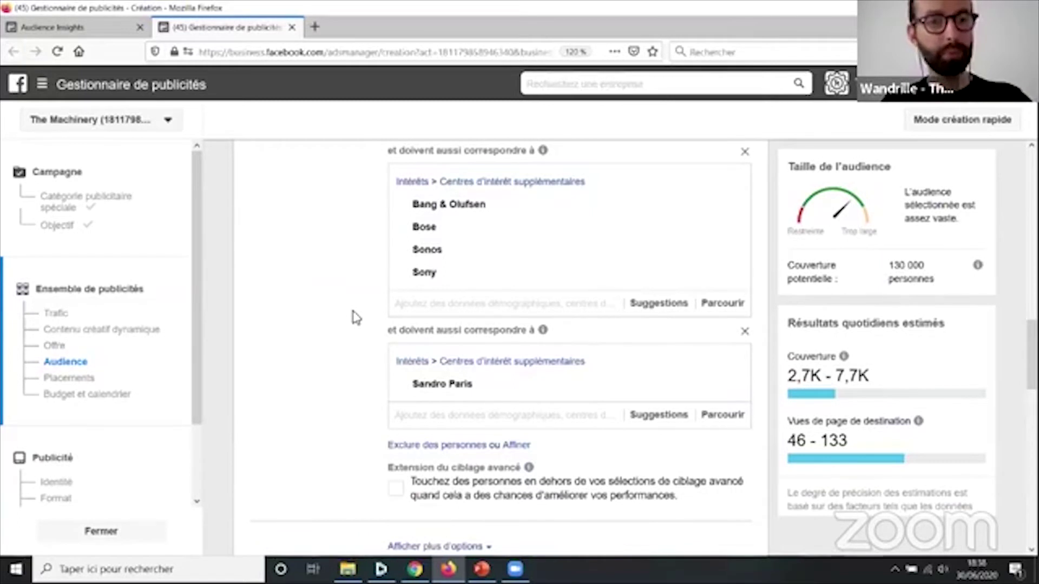
# Add a fourth narrowing group below Sandro Paris that requires the Elle (magazine) interest.
pyautogui.scroll(-5, 519, 373)
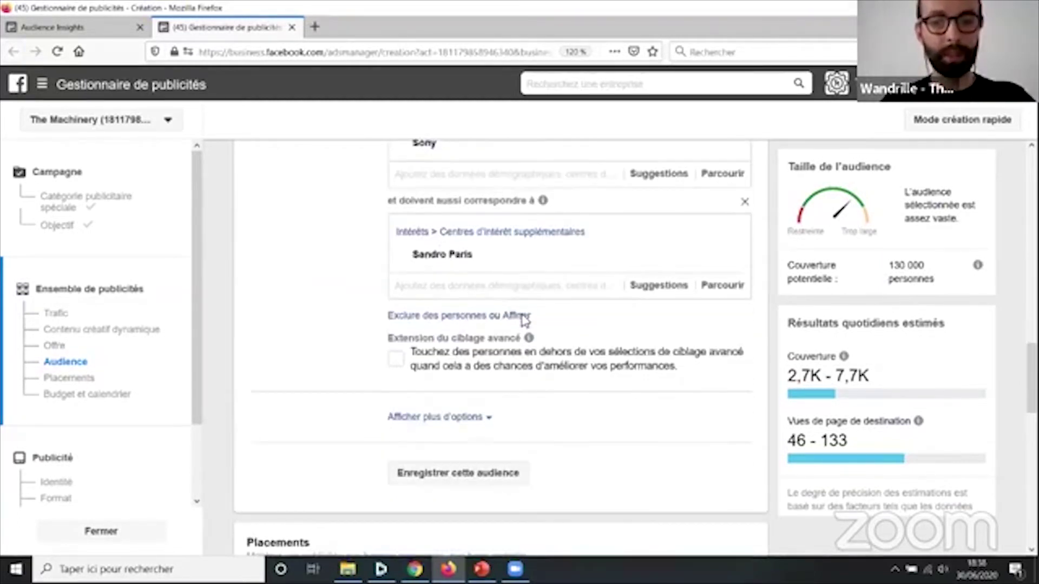
pyautogui.moveTo(528, 337)
pyautogui.click(504, 317)
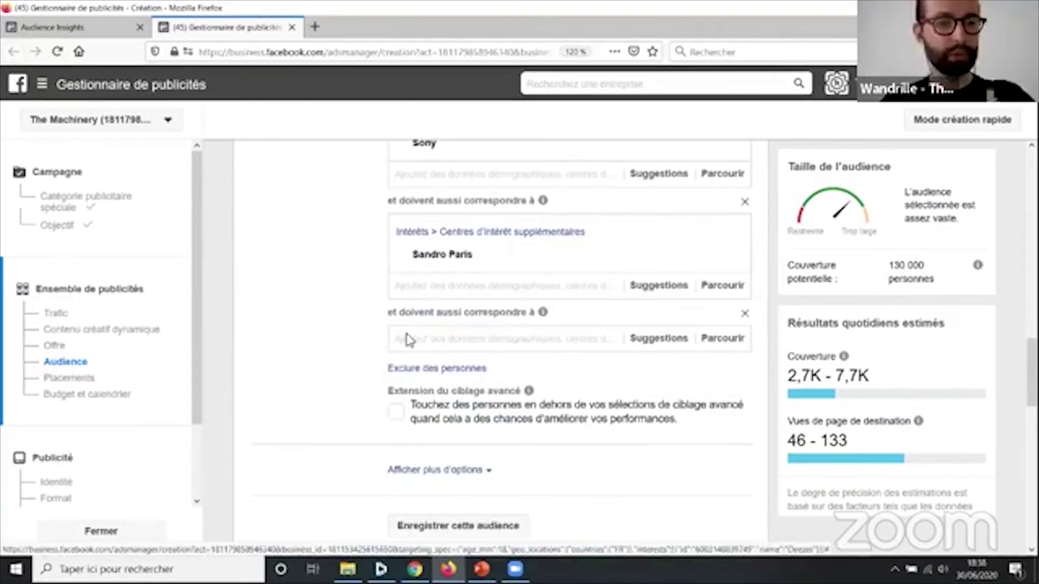
pyautogui.doubleClick(416, 368)
pyautogui.click(425, 341)
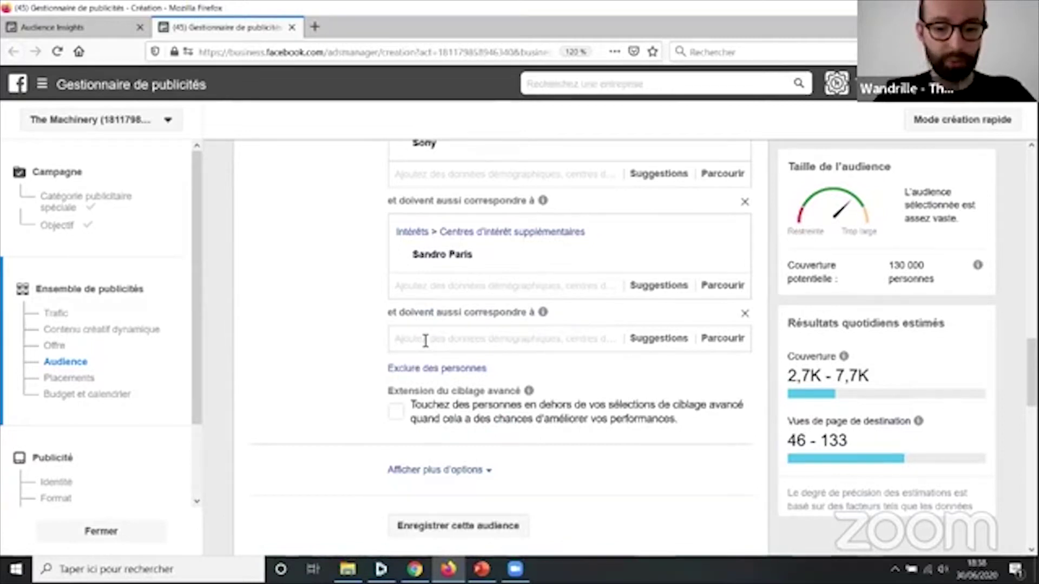
pyautogui.write('elle ma')
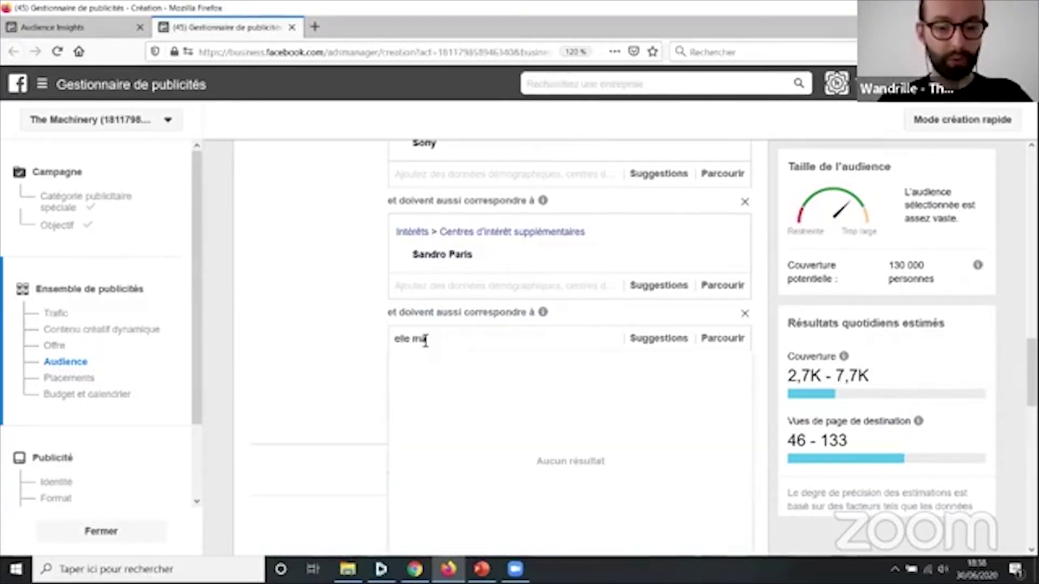
pyautogui.write('g')
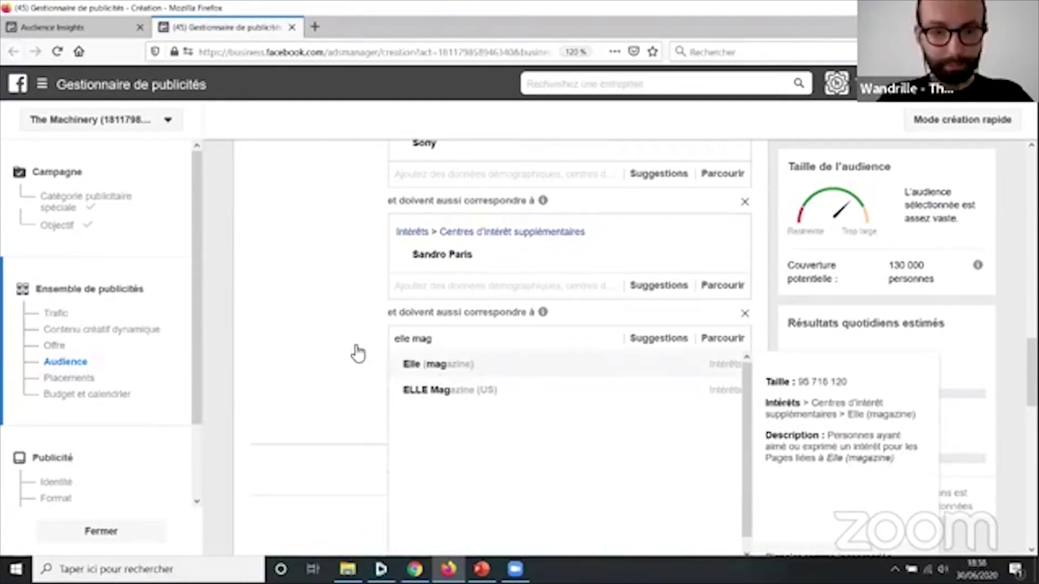
pyautogui.press('Return')
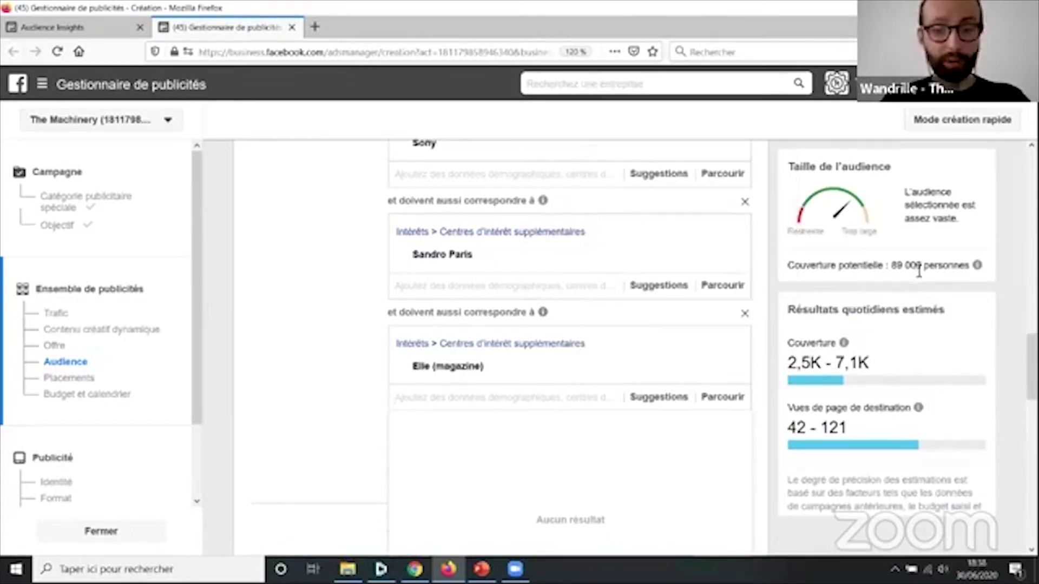
# Open the audience's location settings for editing and view the Inclure/Exclure choices for places.
pyautogui.scroll(10, 494, 325)
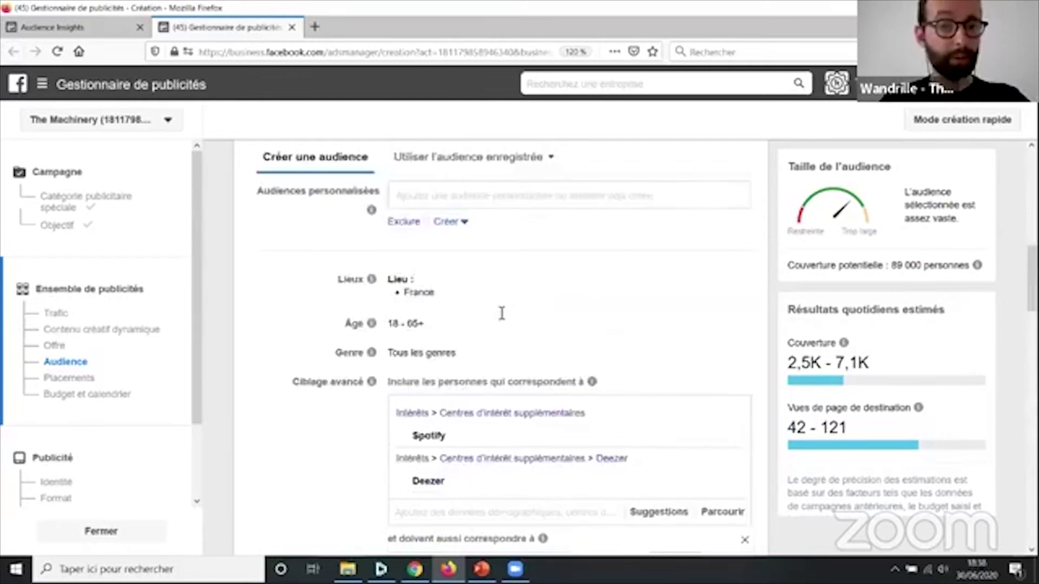
pyautogui.scroll(3, 494, 324)
pyautogui.scroll(-1, 462, 422)
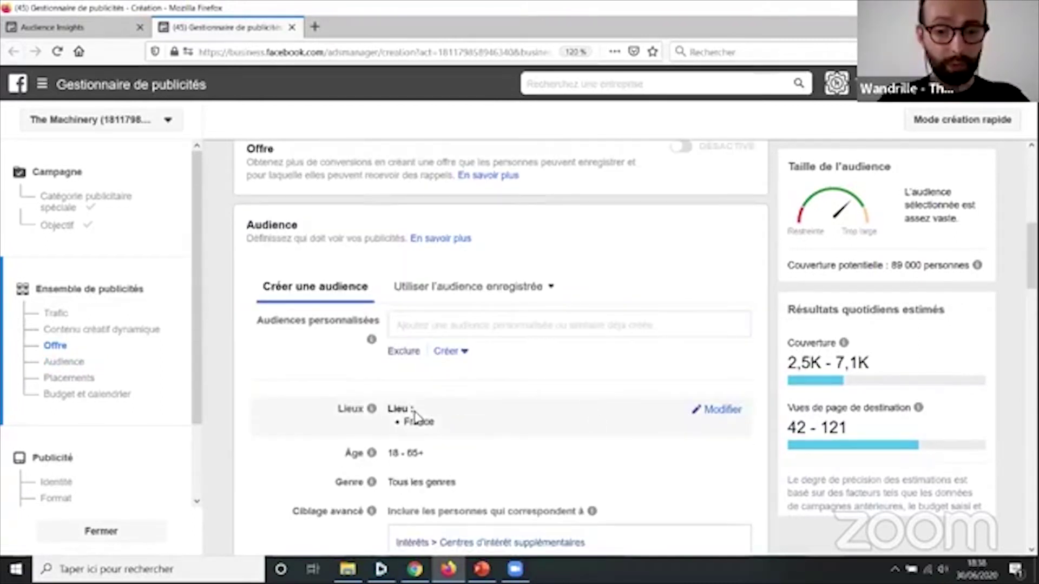
pyautogui.click(712, 410)
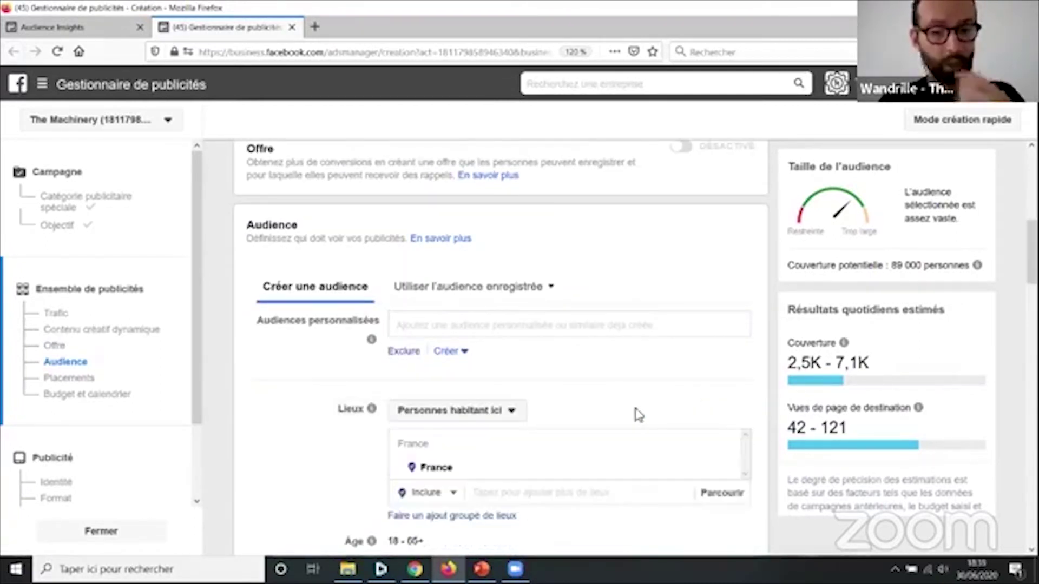
pyautogui.scroll(-3, 638, 415)
pyautogui.click(454, 365)
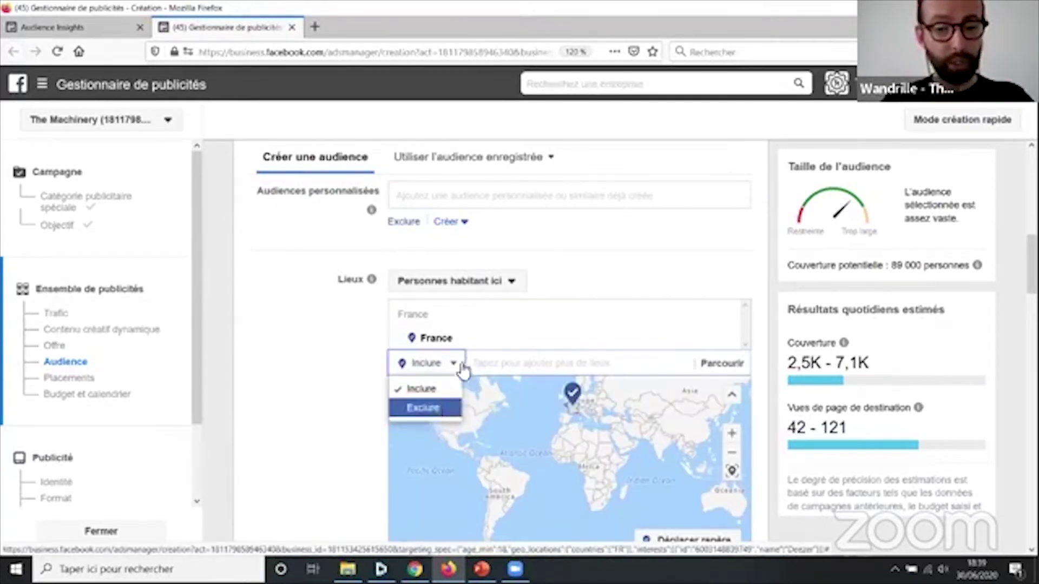
pyautogui.click(460, 370)
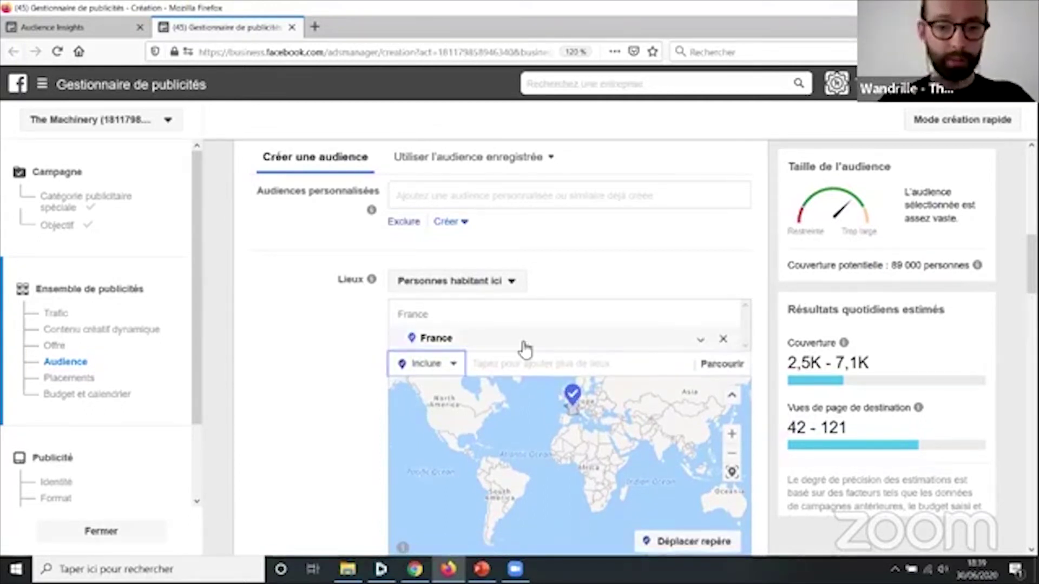
# Replace France with États-Unis as the audience location and highlight the potential reach.
pyautogui.click(723, 339)
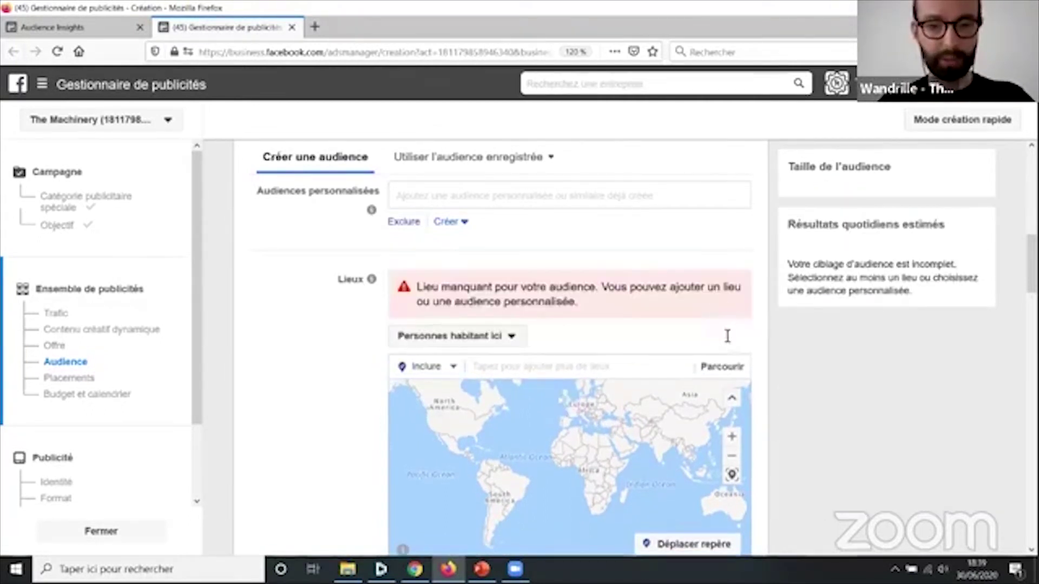
pyautogui.click(506, 364)
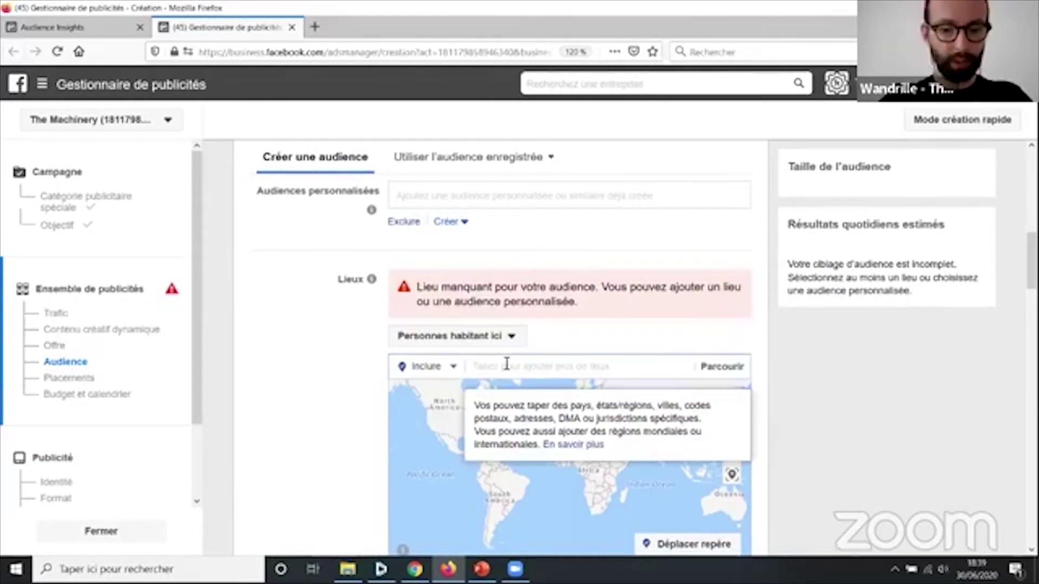
pyautogui.write('etats unis')
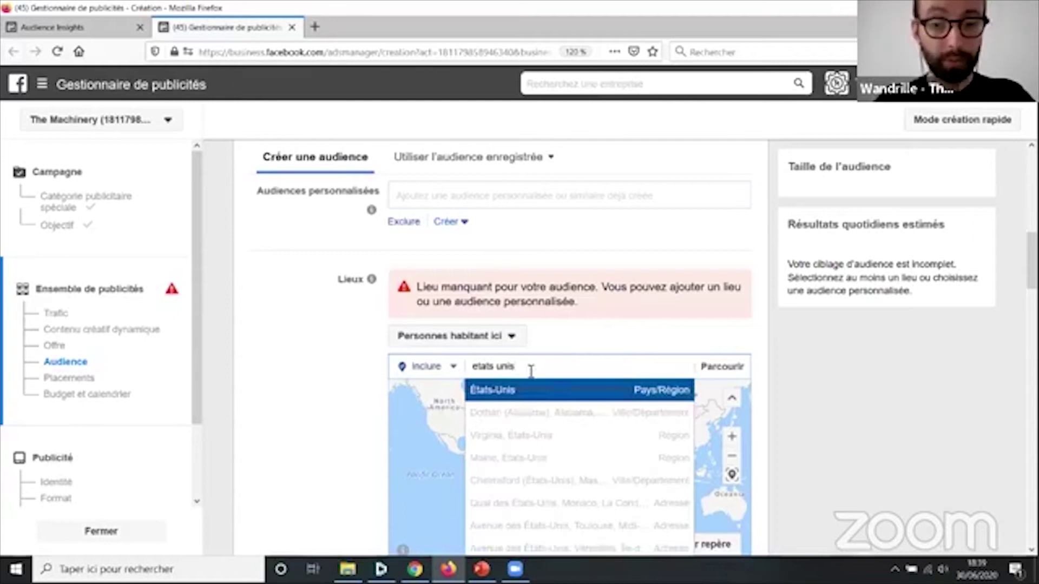
pyautogui.press('Return')
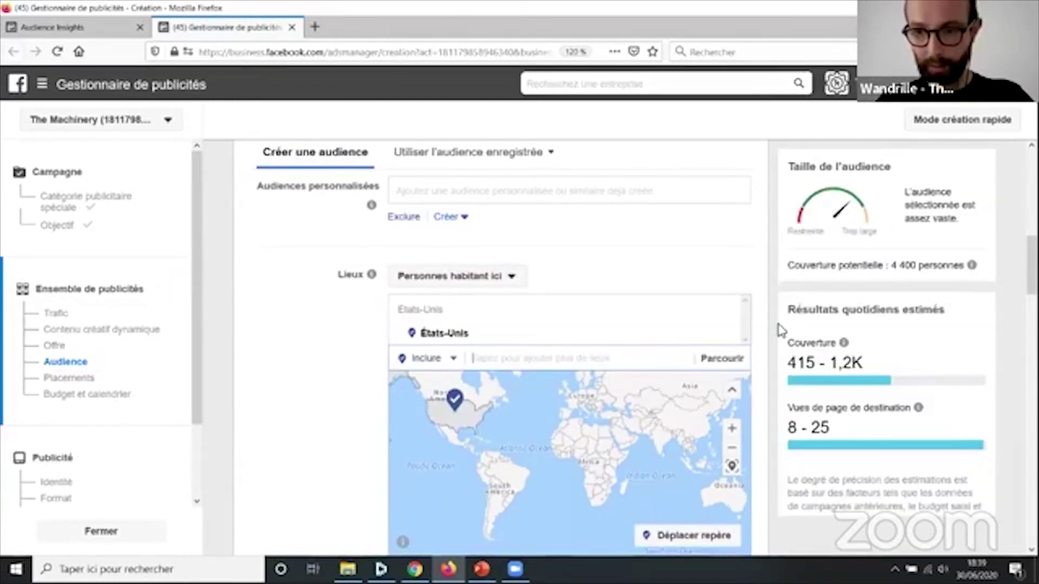
pyautogui.tripleClick(898, 265)
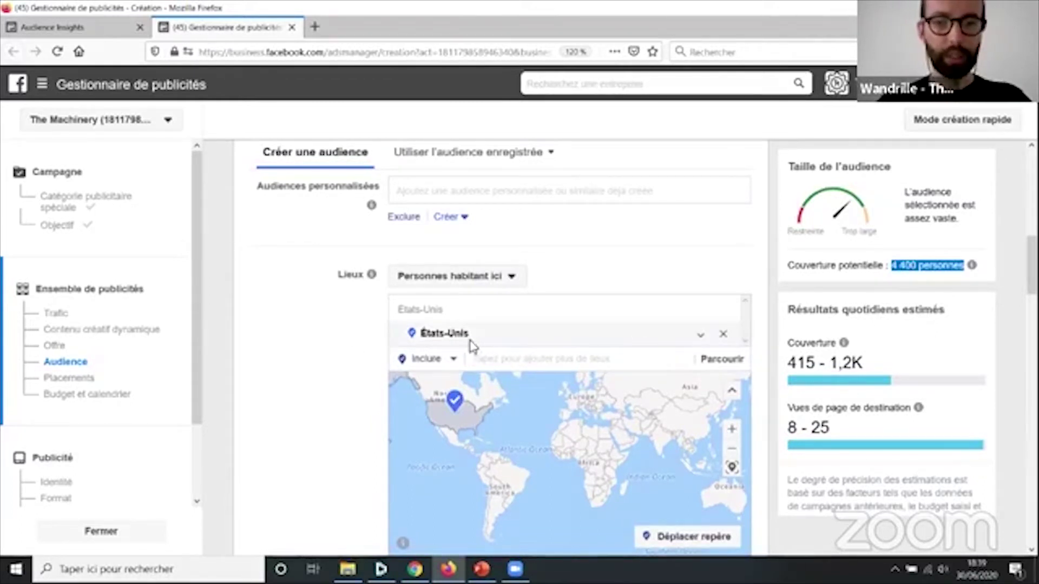
pyautogui.scroll(-10, 413, 328)
pyautogui.scroll(-3, 414, 327)
pyautogui.moveTo(892, 266); pyautogui.dragTo(961, 265)
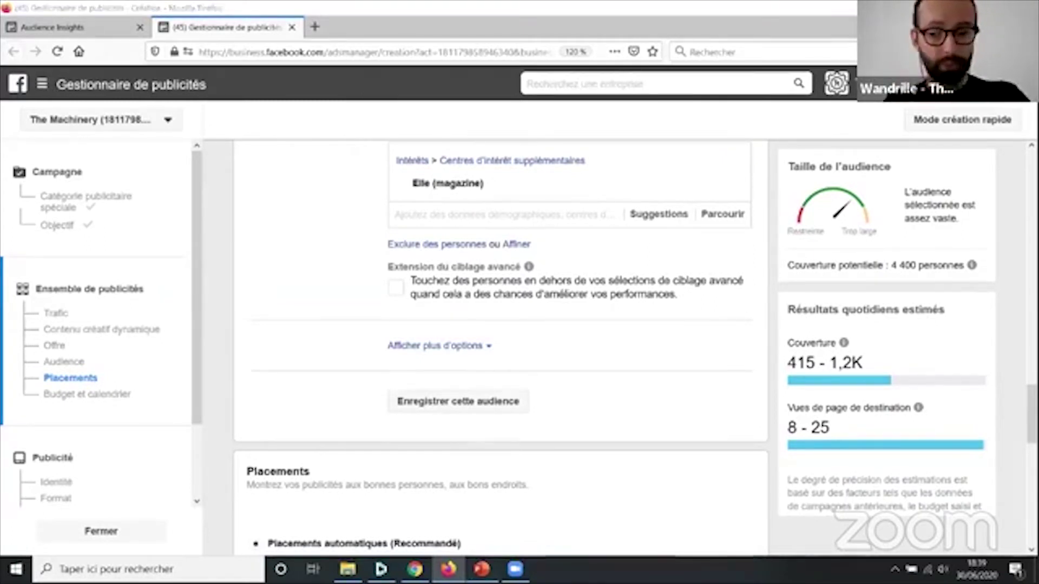
# Switch to the PowerPoint workshop deck and show the "Matrice de segmentation" slide.
pyautogui.hotkey('alt', 'Tab')
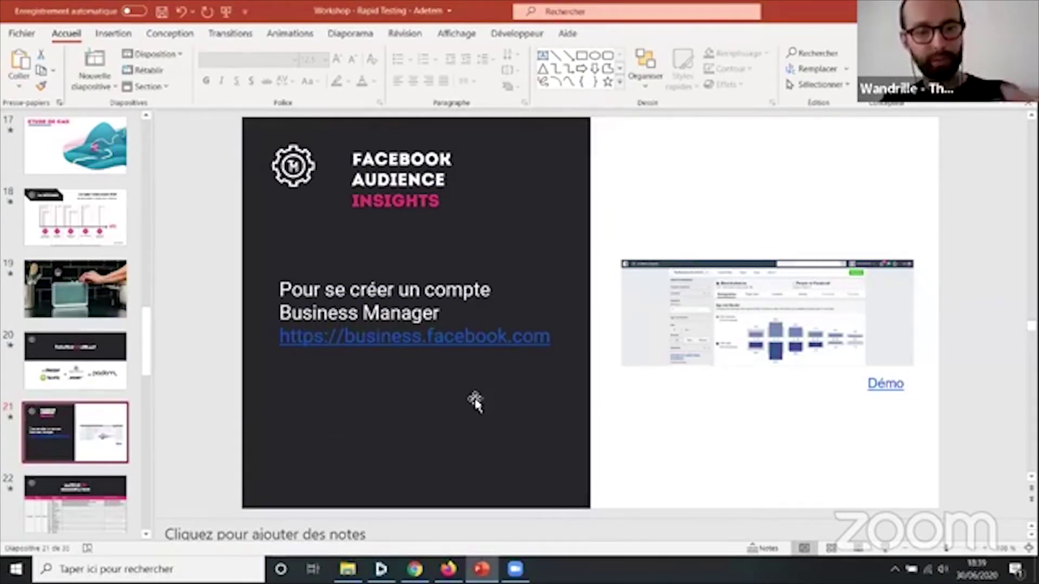
pyautogui.click(62, 506)
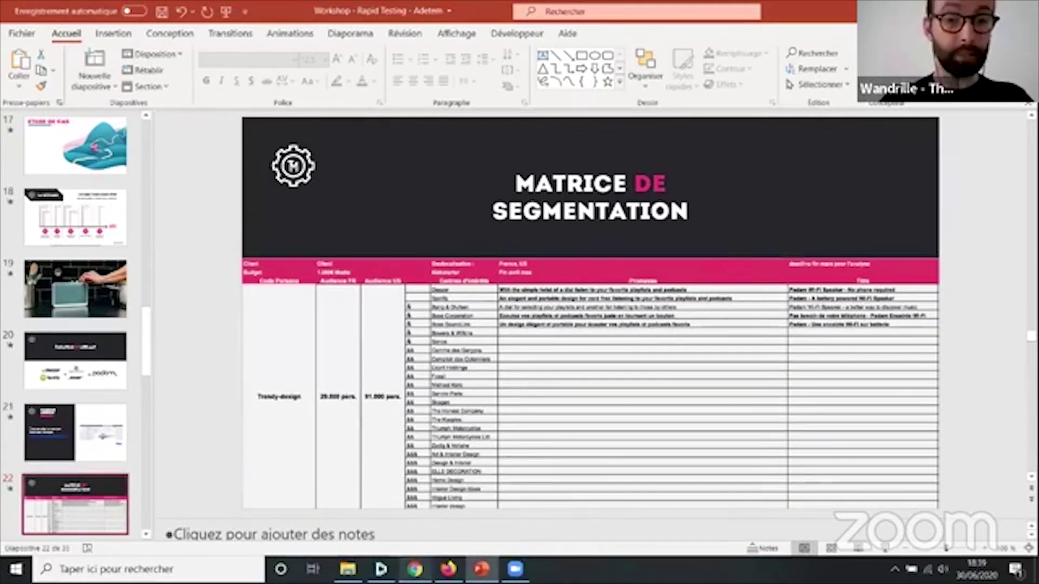
# Switch to LinkedIn Campaign Manager in Chrome and review the campaign's location, experience, member group, degree and age criteria.
pyautogui.hotkey('alt', 'Tab')
pyautogui.click(111, 11)
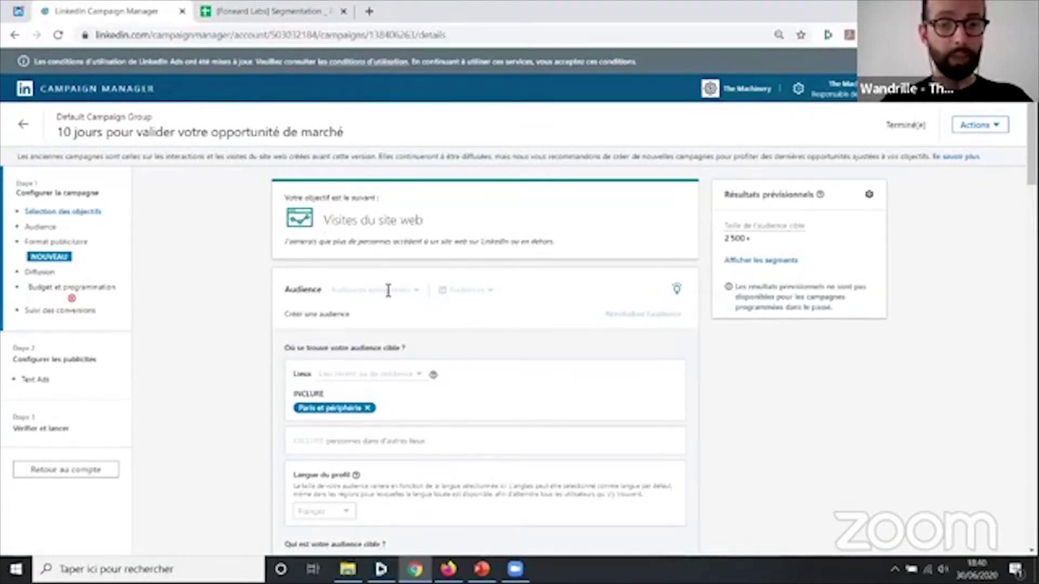
pyautogui.scroll(-1, 392, 240)
pyautogui.scroll(-2, 397, 240)
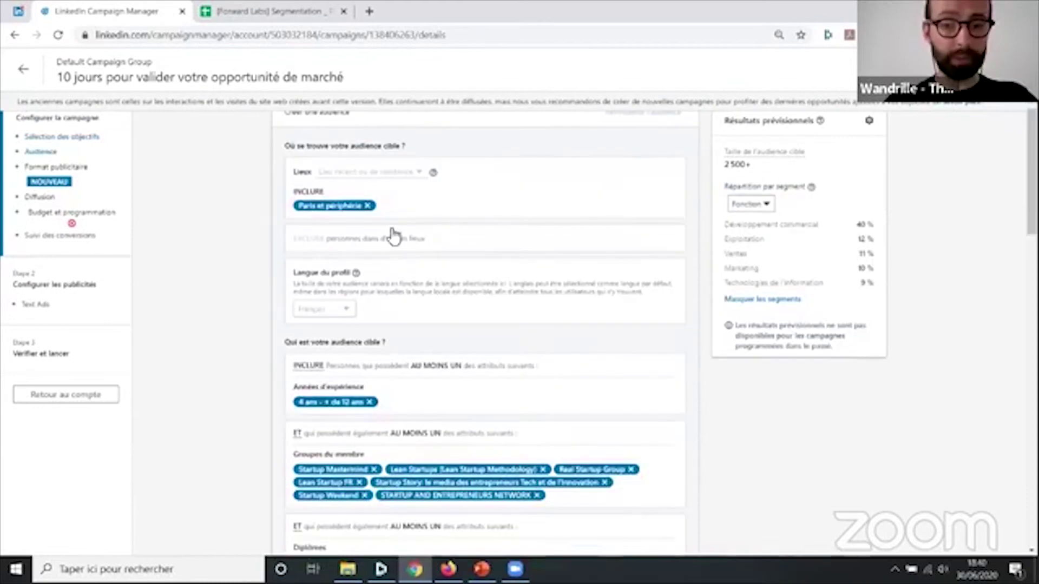
pyautogui.scroll(-2, 354, 216)
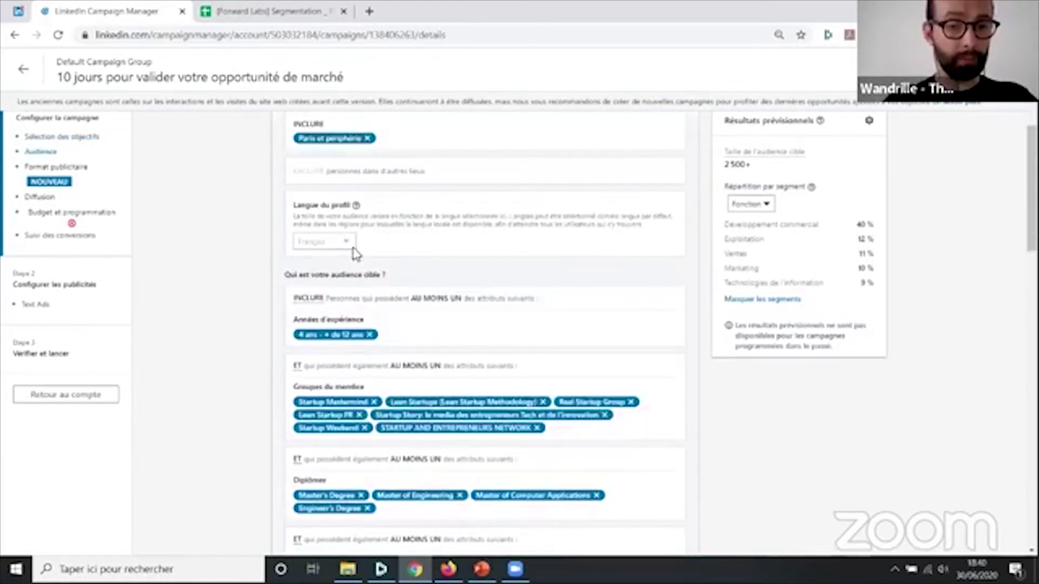
pyautogui.scroll(-1, 415, 285)
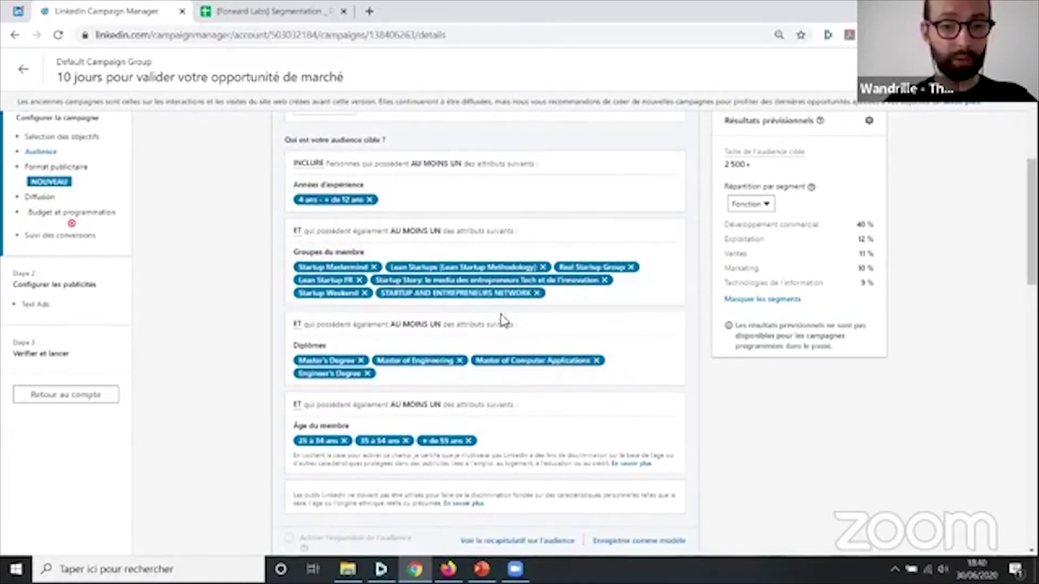
pyautogui.scroll(-1, 435, 312)
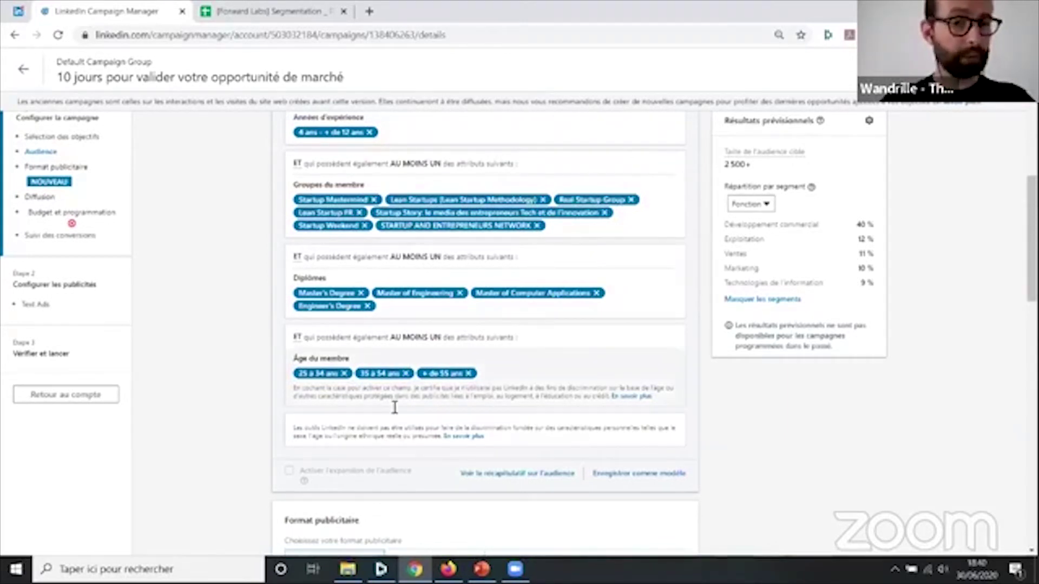
# Highlight the target audience size and break the forecast results down by Taille d'entreprise.
pyautogui.doubleClick(727, 163)
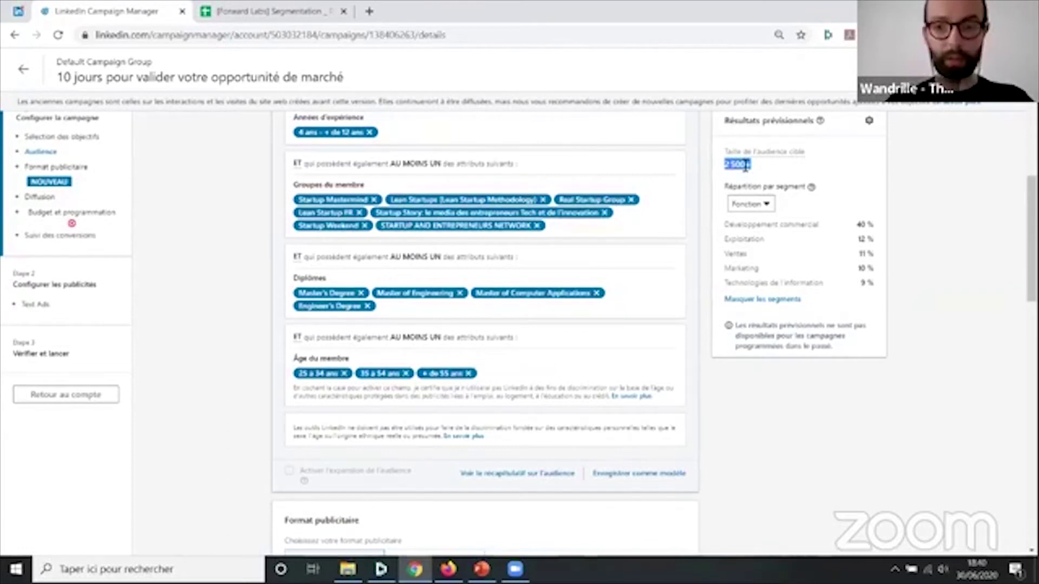
pyautogui.click(751, 204)
pyautogui.click(833, 231)
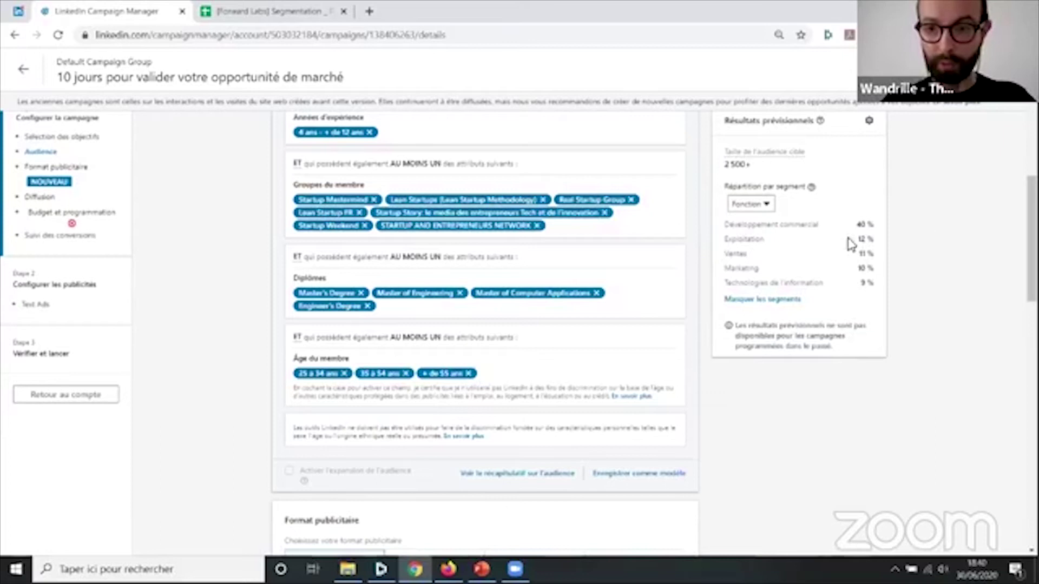
pyautogui.click(764, 207)
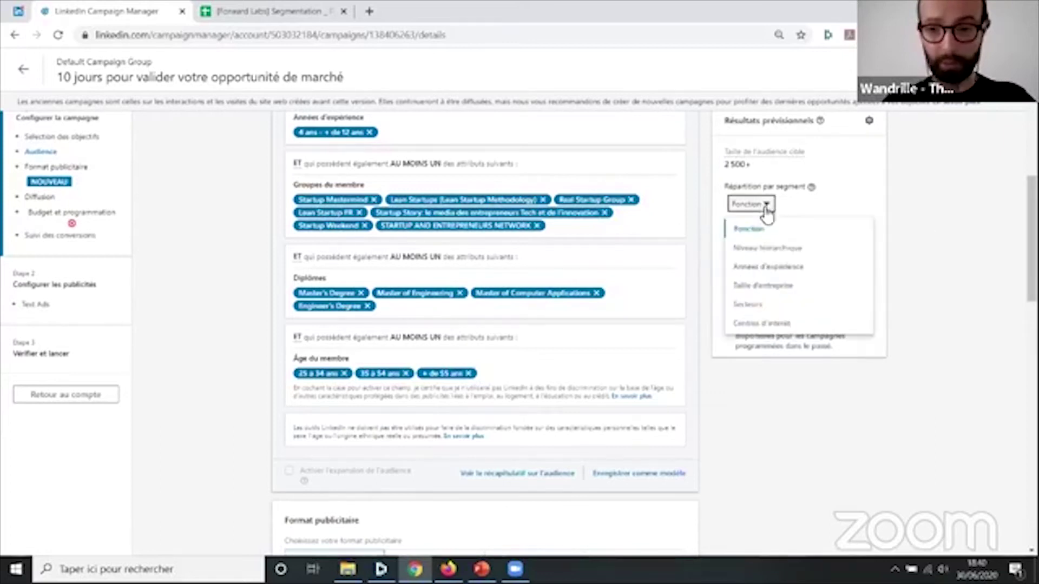
pyautogui.click(764, 286)
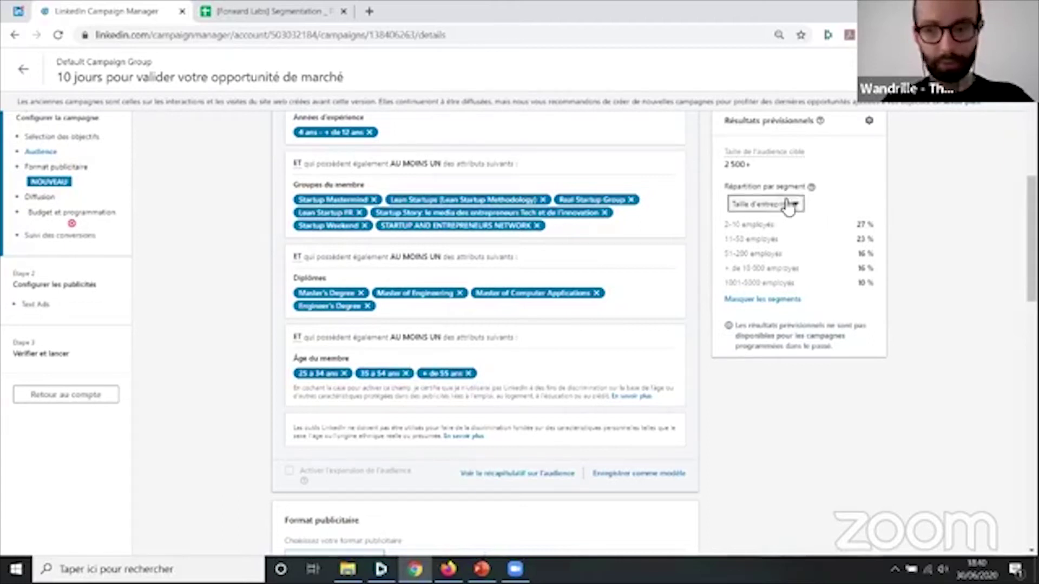
# View the forecast breakdown by Secteurs and Centres d'intérêt, ending on Fonction.
pyautogui.click(791, 205)
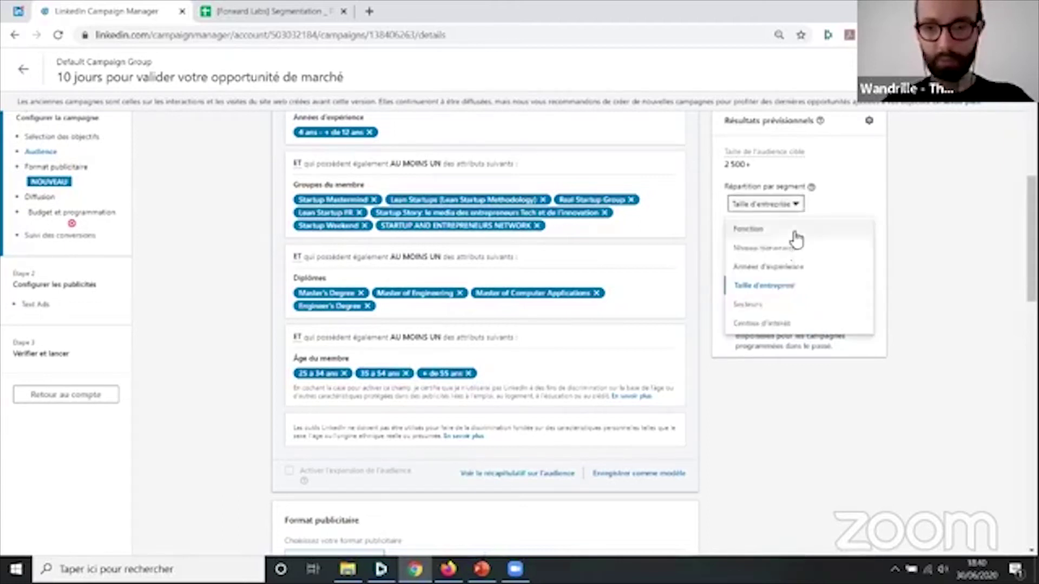
pyautogui.click(771, 302)
pyautogui.click(764, 205)
pyautogui.click(768, 325)
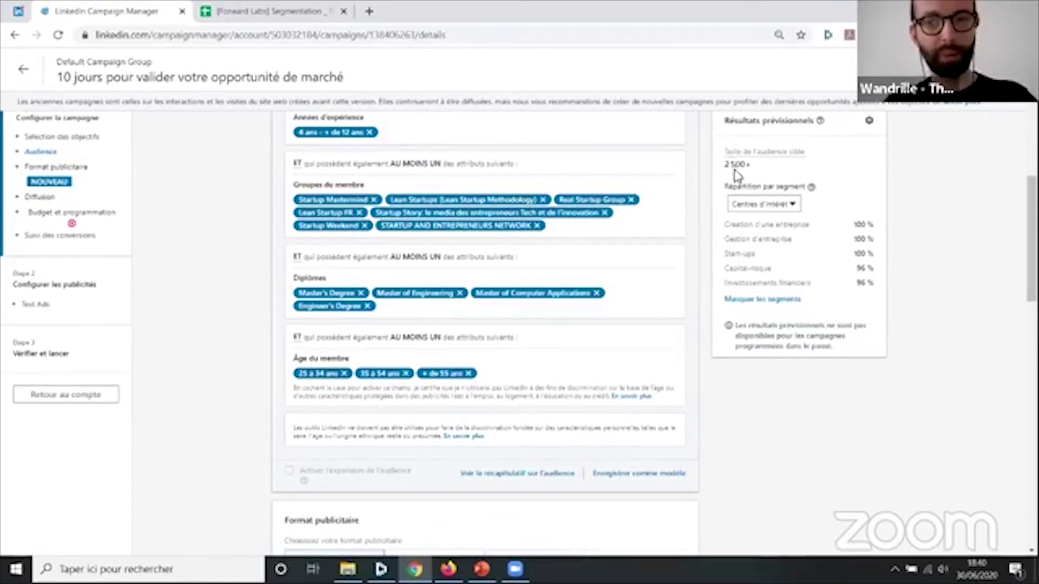
pyautogui.click(769, 203)
pyautogui.click(775, 247)
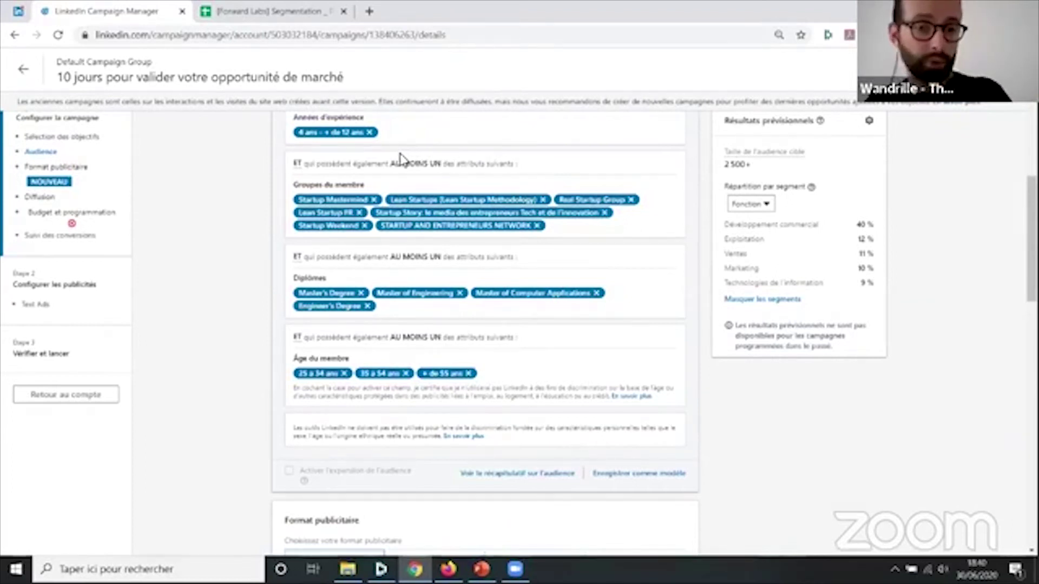
# Search the web for "google trends" in a new browser tab and open the Google Trends site.
pyautogui.click(369, 11)
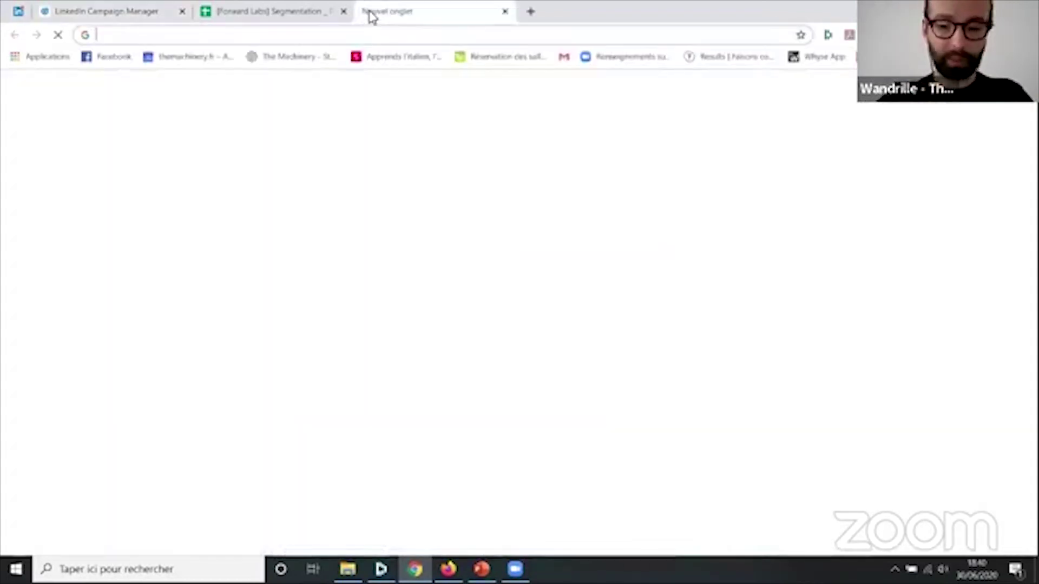
pyautogui.write('google trends')
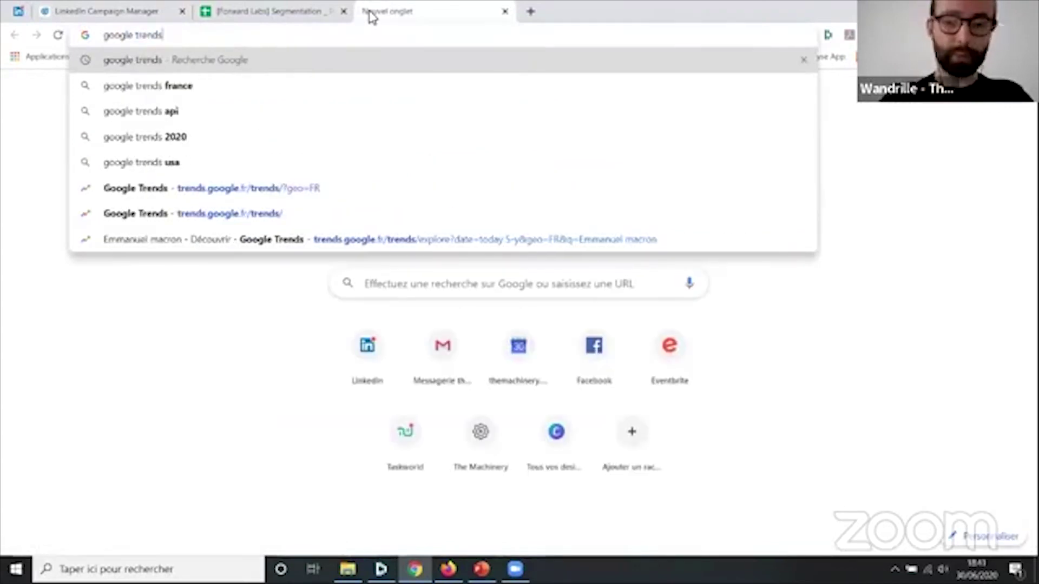
pyautogui.press('Return')
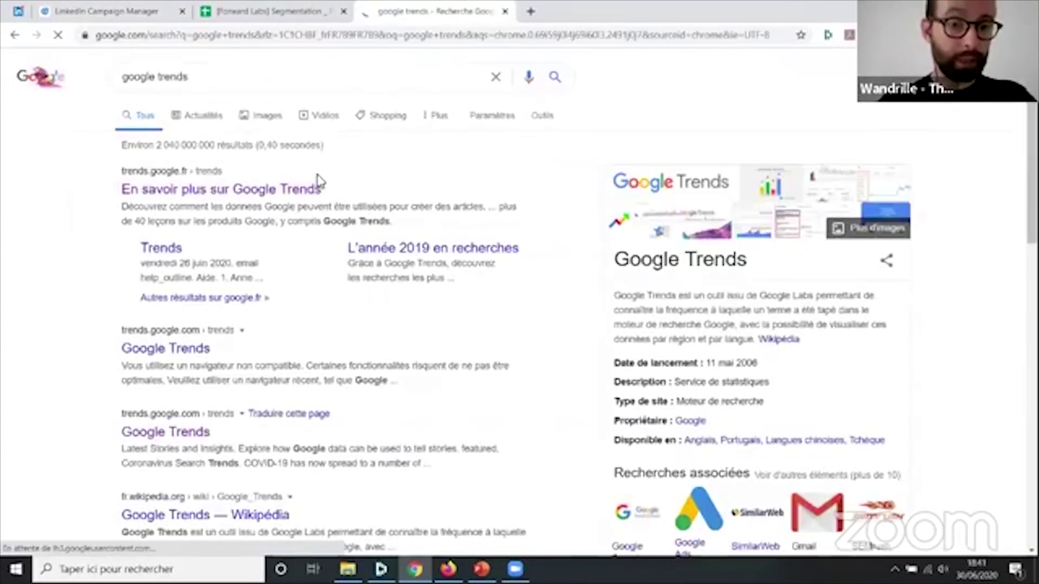
pyautogui.click(291, 199)
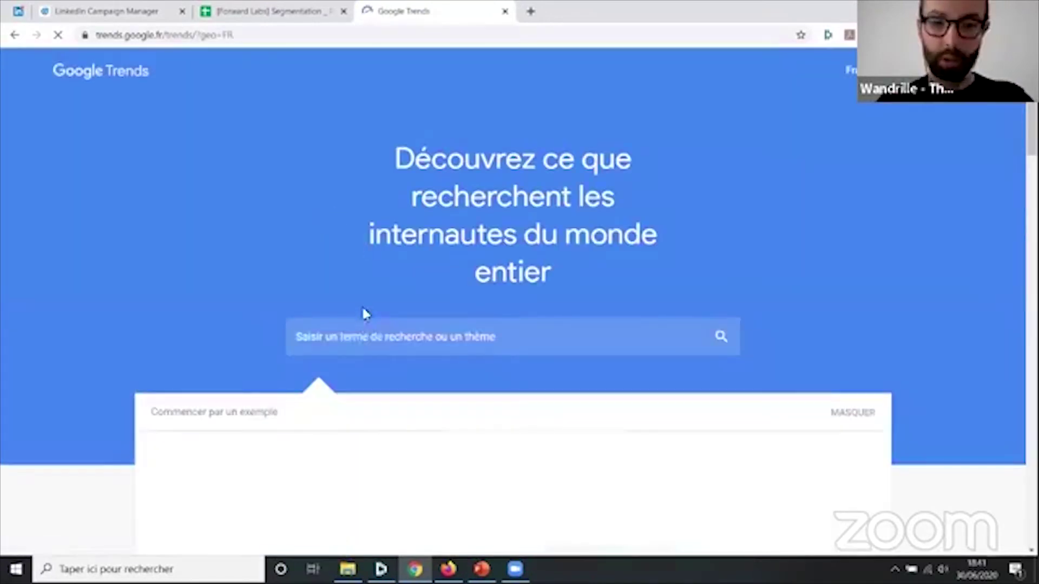
# Look up the search term "Emmanuel macron" in Google Trends.
pyautogui.click(350, 338)
pyautogui.write('En')
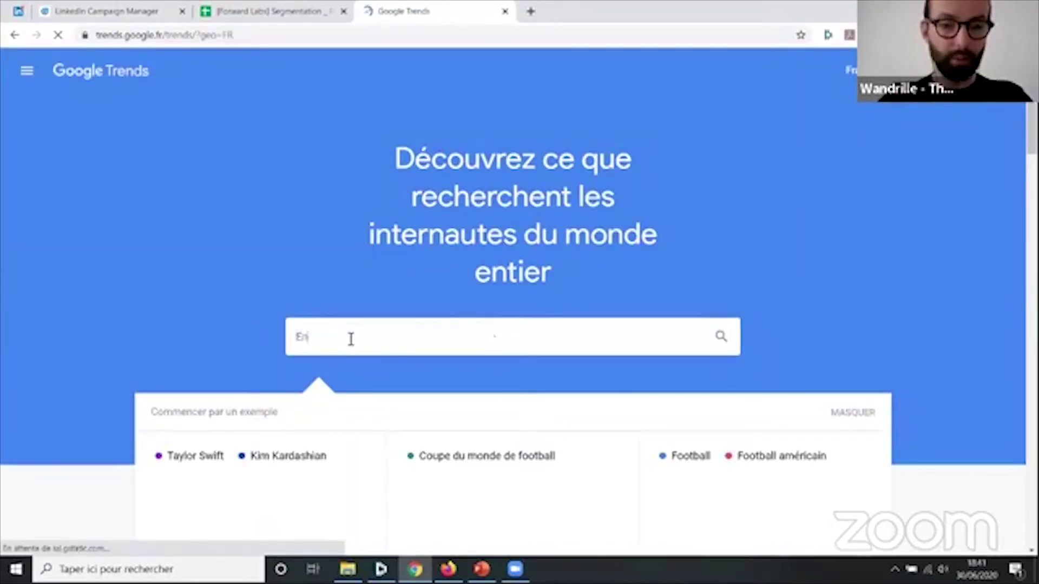
pyautogui.write('manuel Ma')
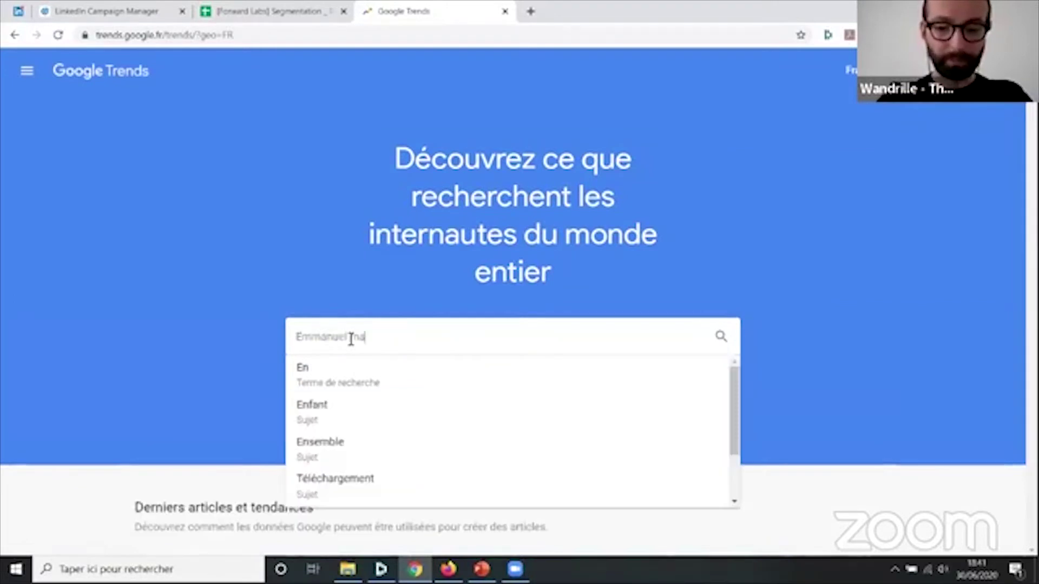
pyautogui.click(344, 375)
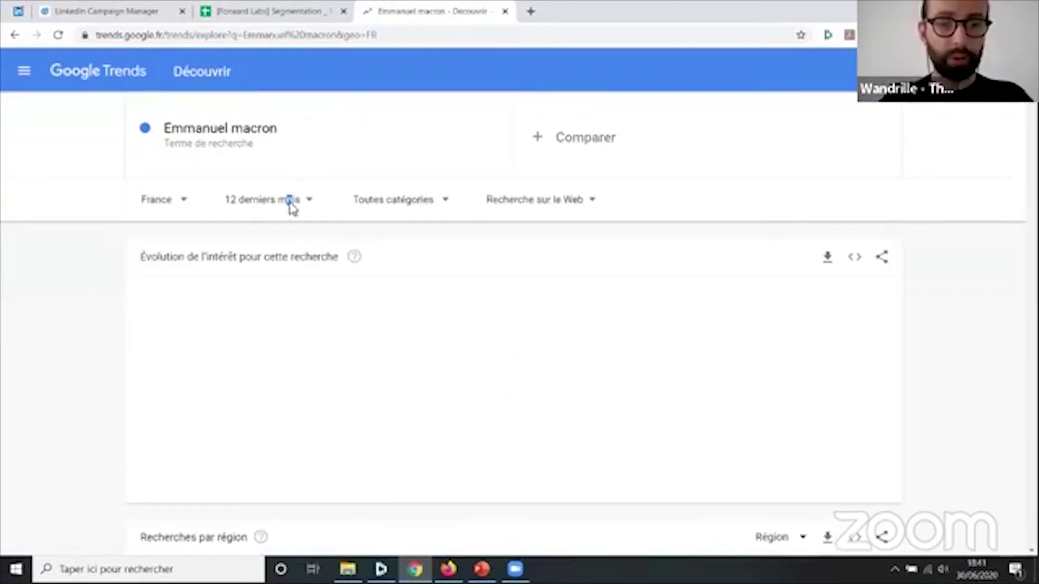
# Set the trend's time range to Cinq dernières années.
pyautogui.click(312, 216)
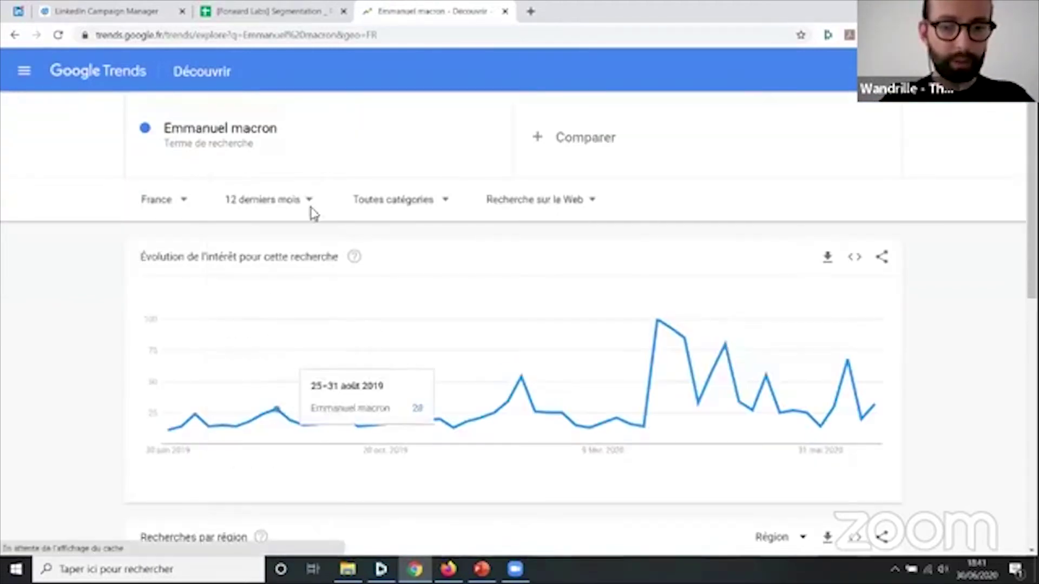
pyautogui.click(315, 203)
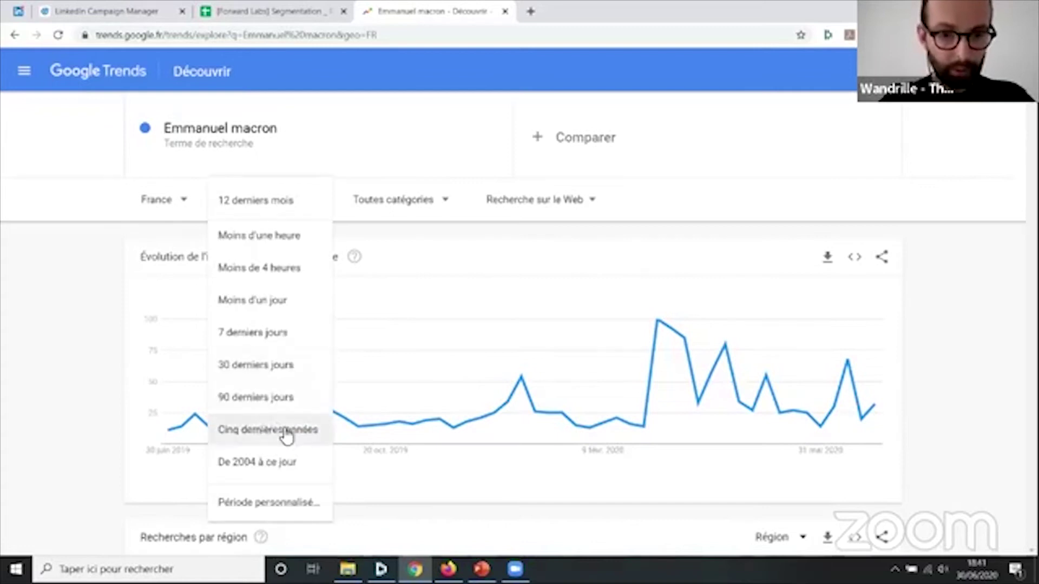
pyautogui.click(285, 431)
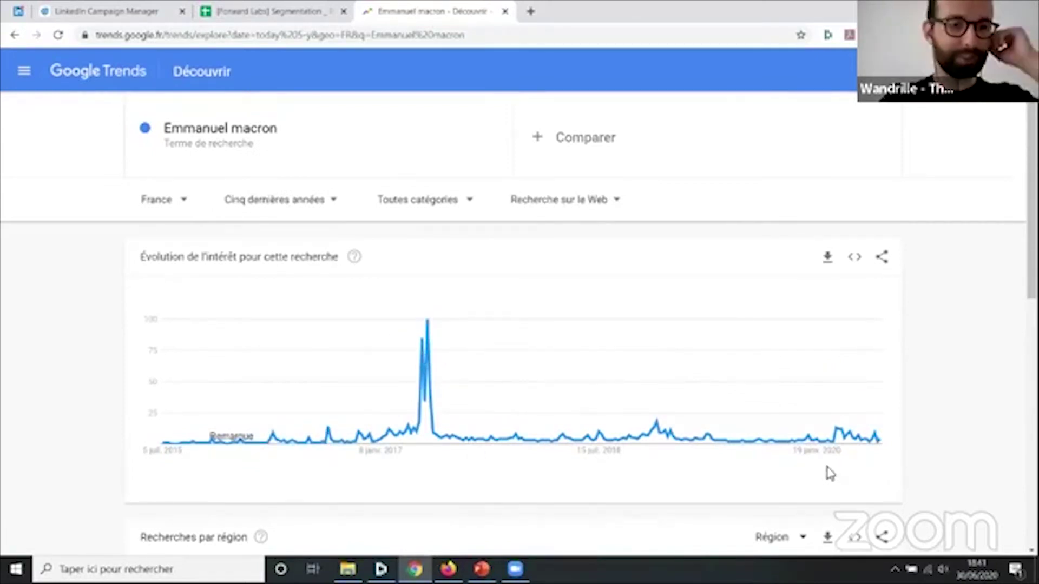
# Review the regional interest, related topics and related queries for the Emmanuel macron search trend.
pyautogui.scroll(-3, 844, 417)
pyautogui.scroll(-5, 383, 310)
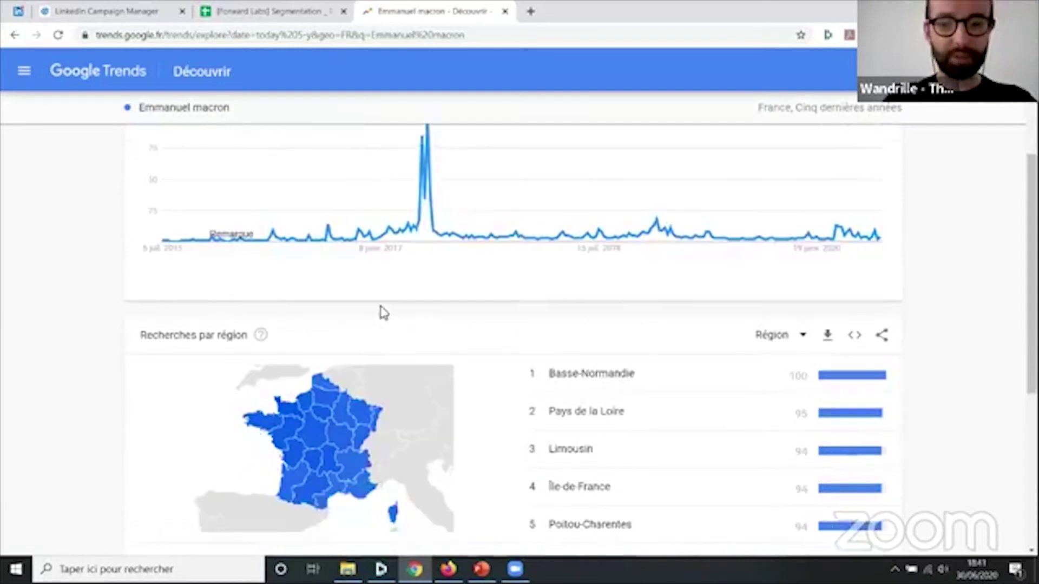
pyautogui.scroll(-2, 898, 284)
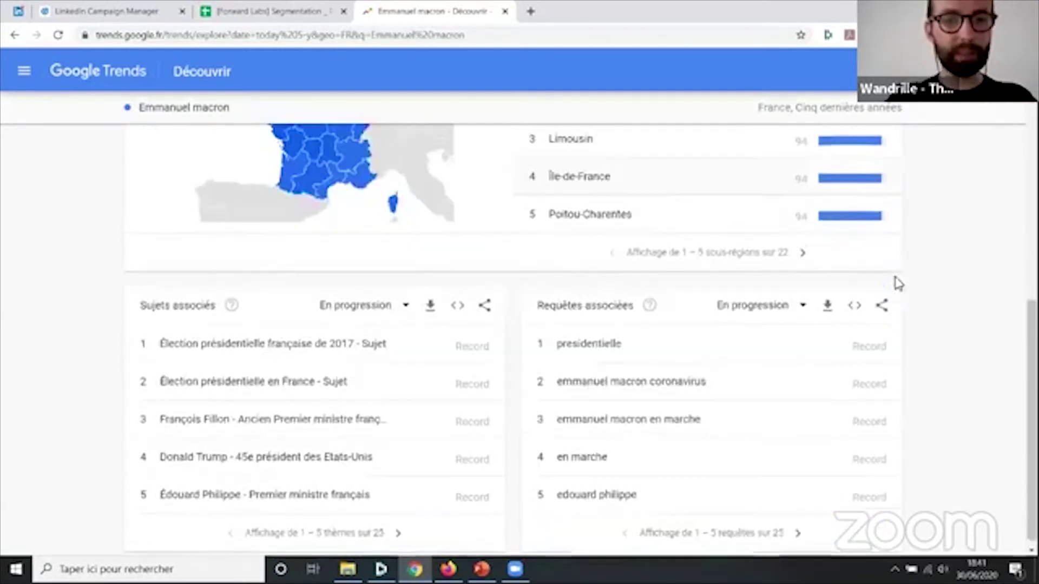
pyautogui.scroll(4, 897, 281)
pyautogui.scroll(-1, 898, 281)
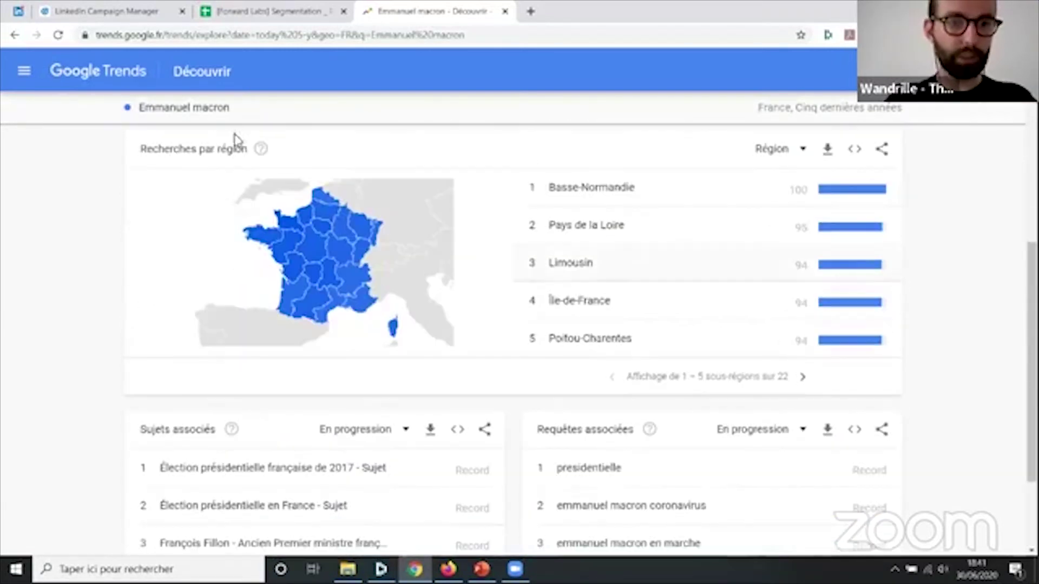
pyautogui.scroll(-2, 520, 406)
pyautogui.scroll(1, 315, 359)
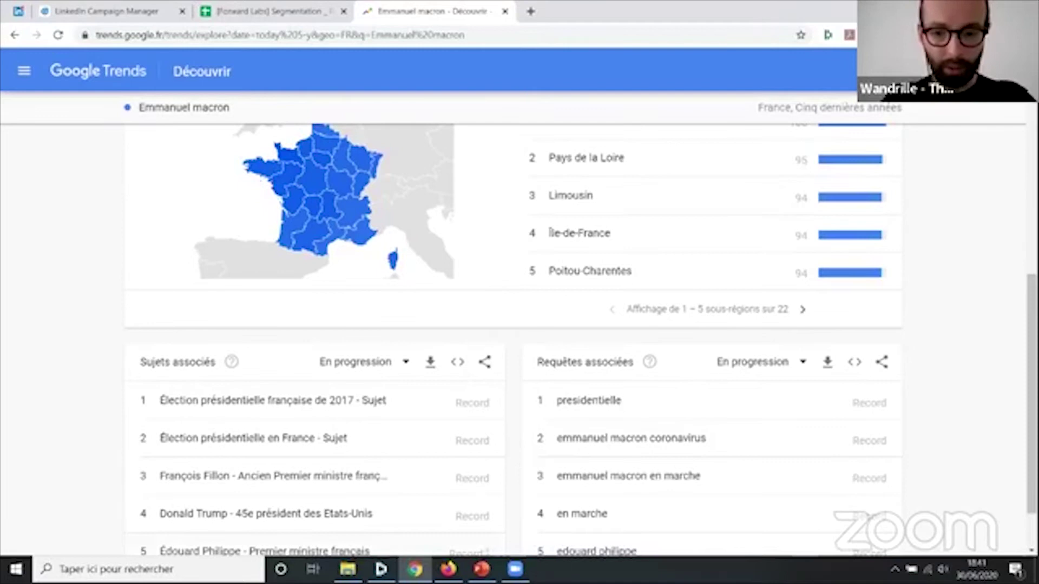
# Switch to the Workshop - Rapid Testing presentation in PowerPoint.
pyautogui.moveTo(482, 569)
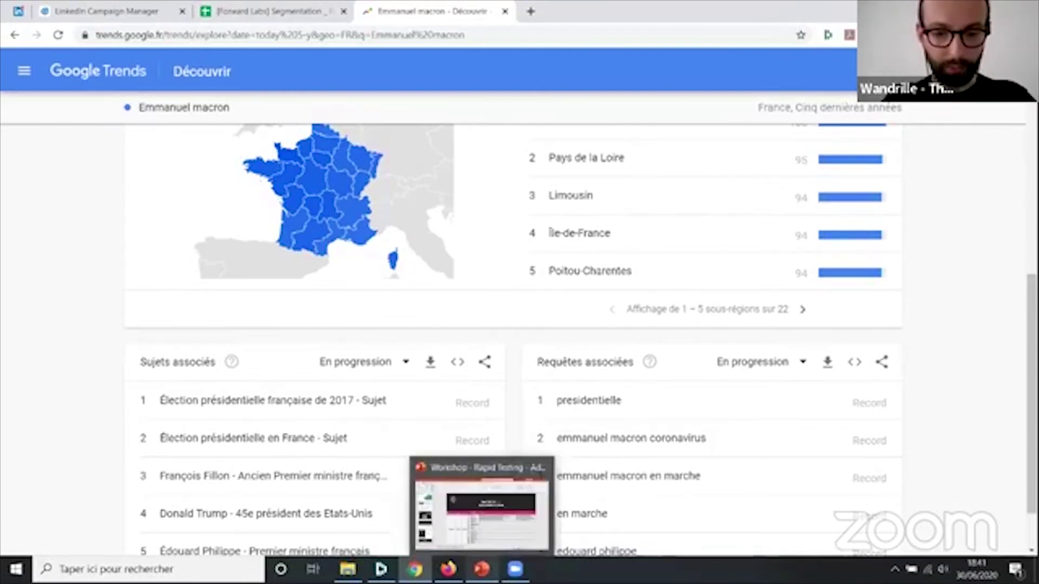
pyautogui.click(492, 547)
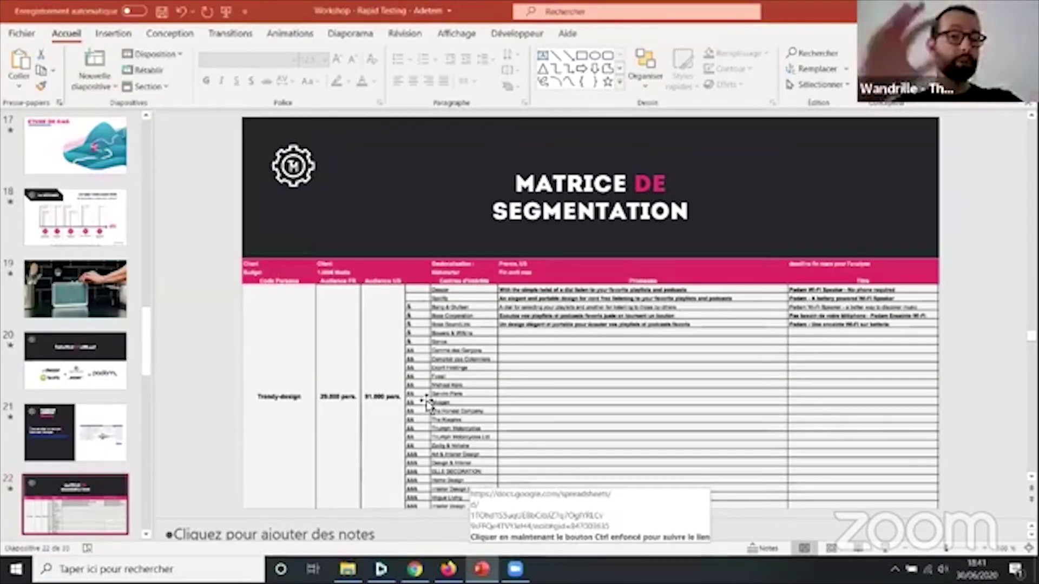